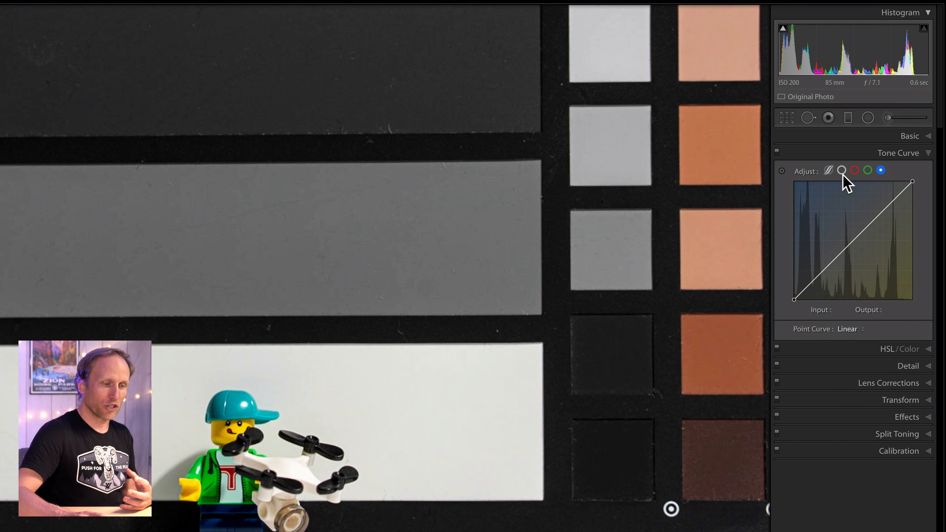
Step: Look through the tone curve's green, red and overall point curve views
left_click(868, 170)
left_click(854, 170)
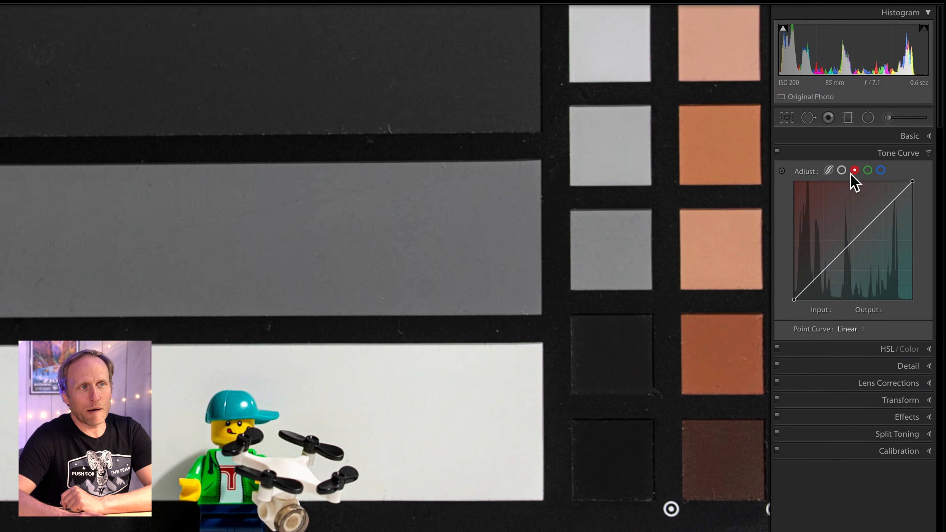
left_click(841, 171)
left_click(855, 171)
Step: Bend the green channel's tone curve through 88/112 and 182/178, and lower the blue channel's curve to 90 at input 138
left_click(868, 171)
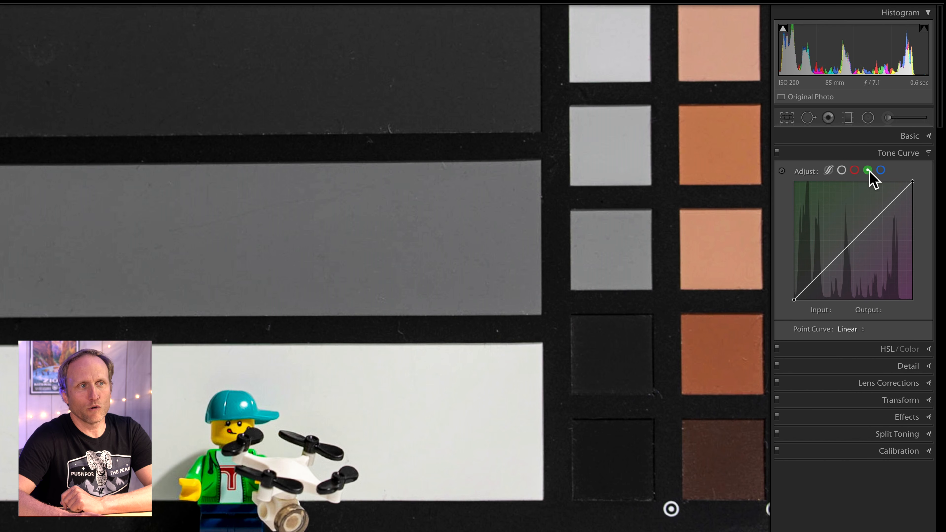
left_click_drag(836, 258, 835, 247)
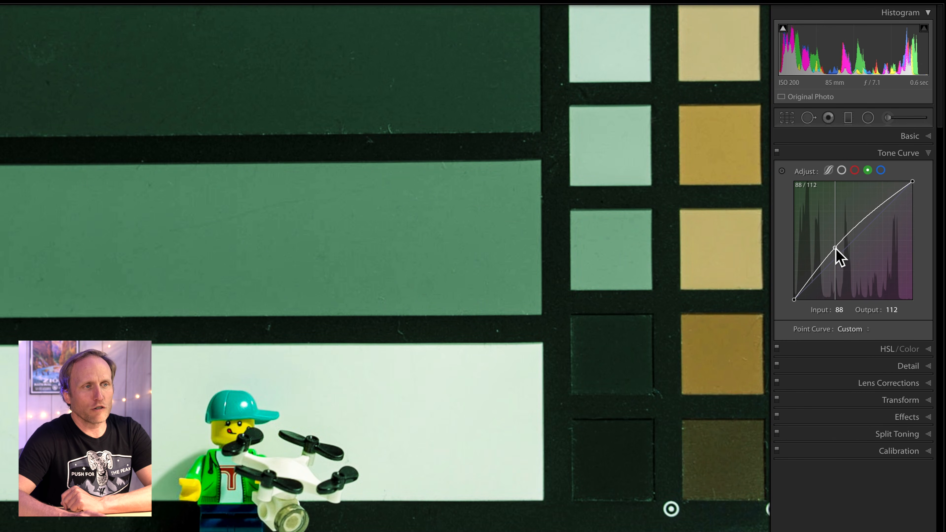
mouse_move(873, 211)
left_mouse_down()
mouse_move(881, 224)
mouse_move(875, 217)
left_mouse_up()
right_click(857, 213)
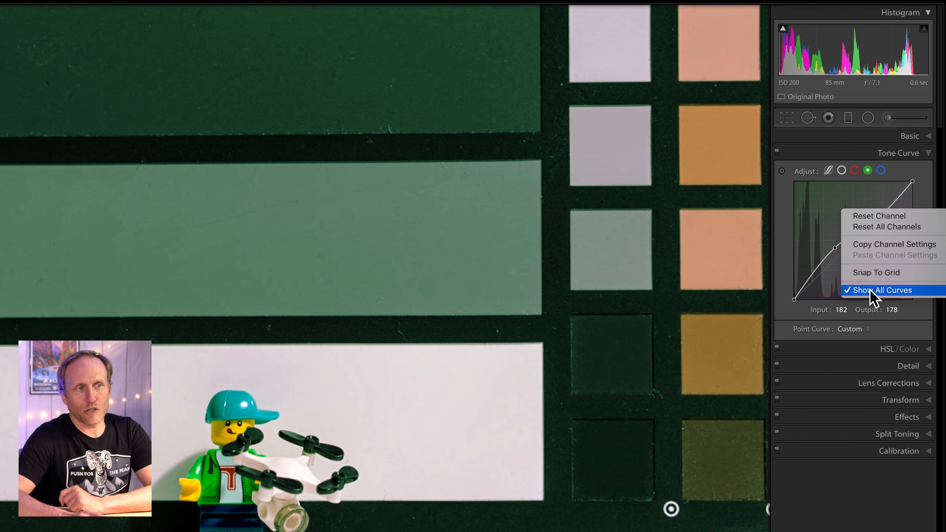
left_click(808, 230)
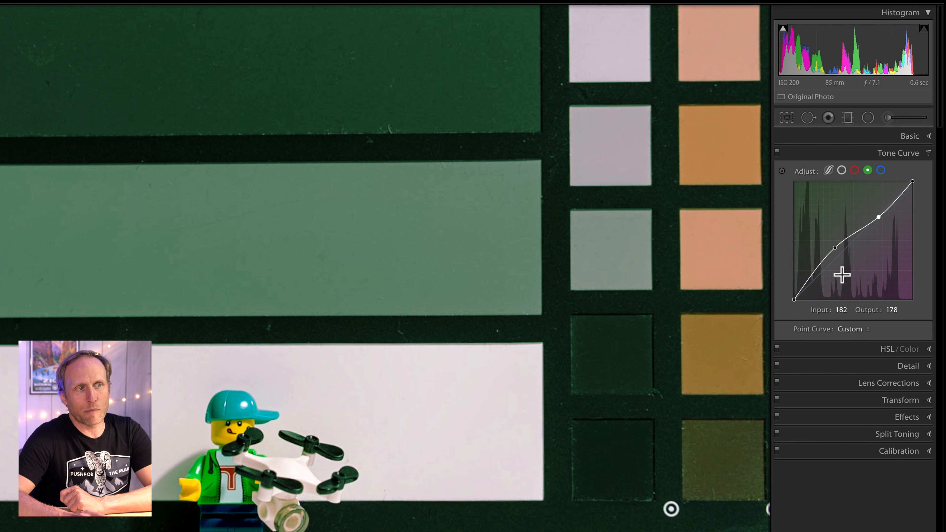
left_click(881, 170)
mouse_move(846, 251)
left_mouse_down()
mouse_move(862, 268)
mouse_move(858, 258)
left_mouse_up()
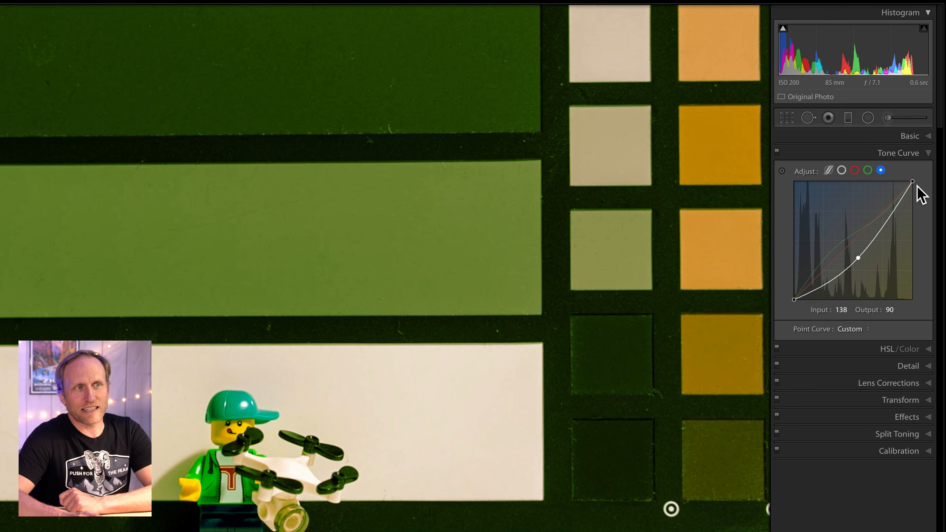
Step: View the red channel's curve and reset all tone curve channels
left_click(855, 170)
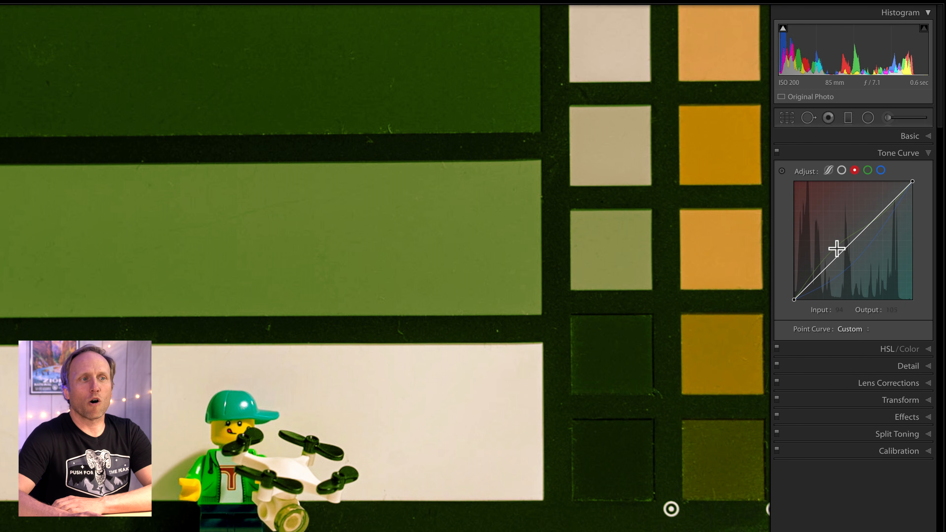
right_click(839, 229)
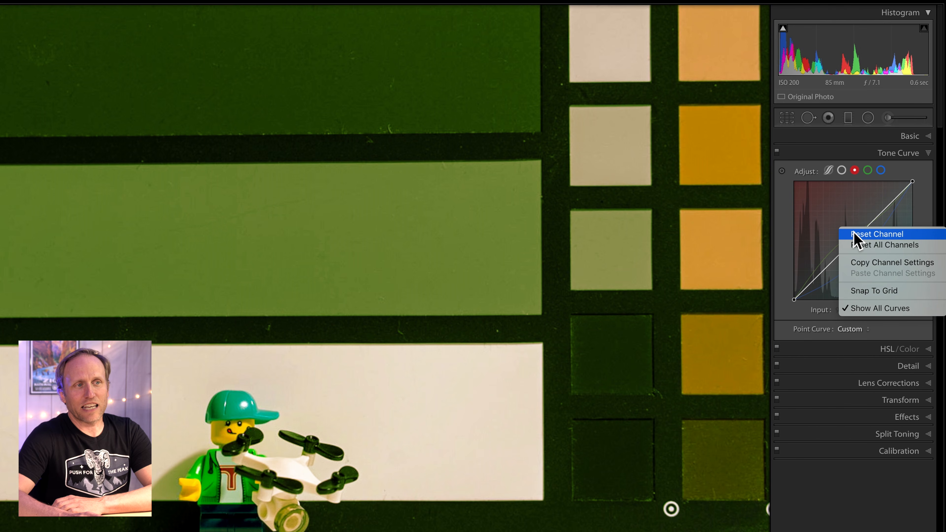
left_click(858, 237)
right_click(844, 216)
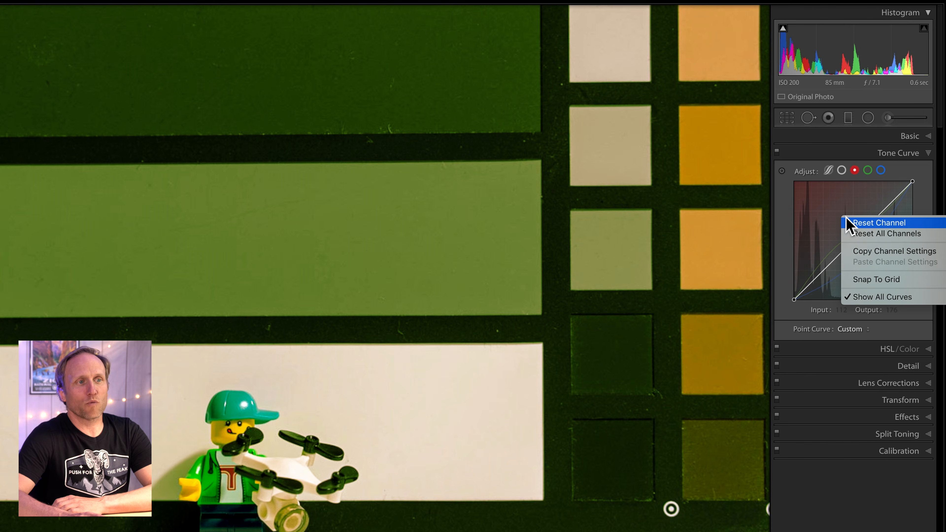
left_click(857, 233)
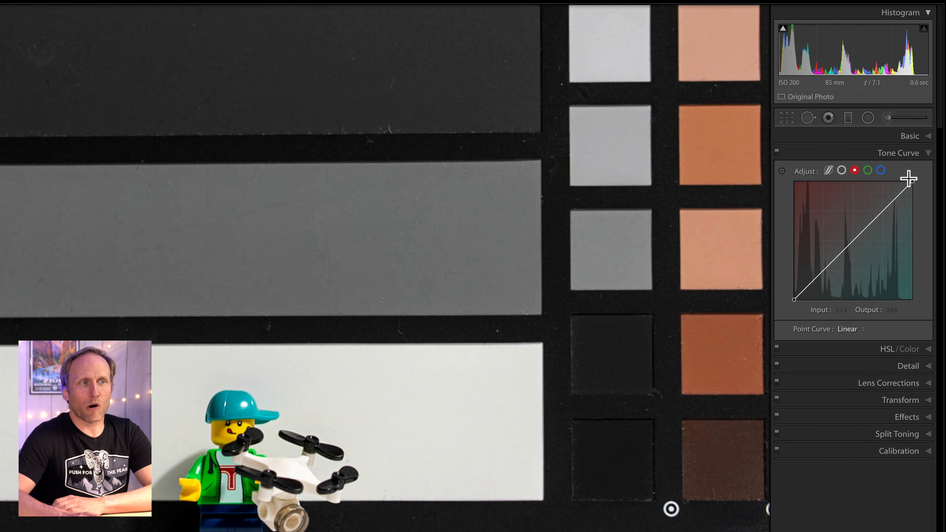
Step: Switch to the parametric tone curve and try the targeted adjustment tool beside the orange color patches
left_click(842, 172)
left_click(830, 172)
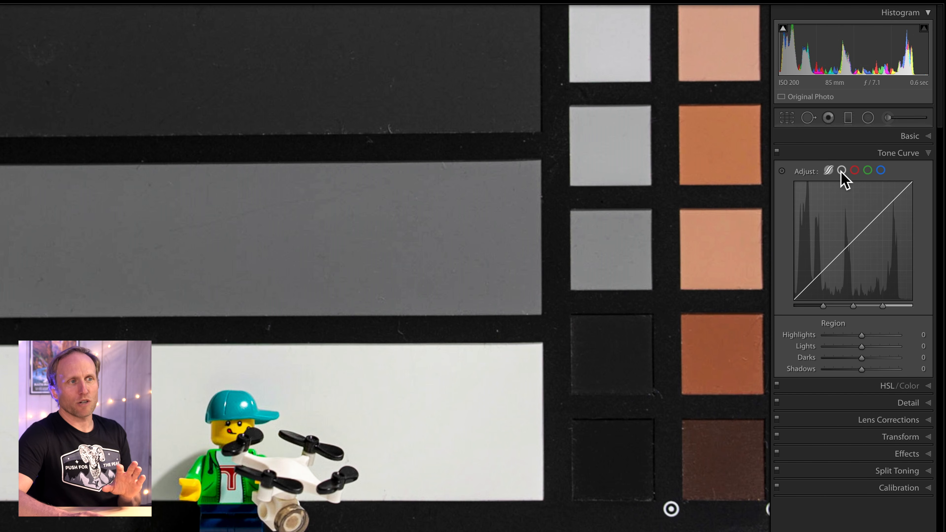
left_click(782, 172)
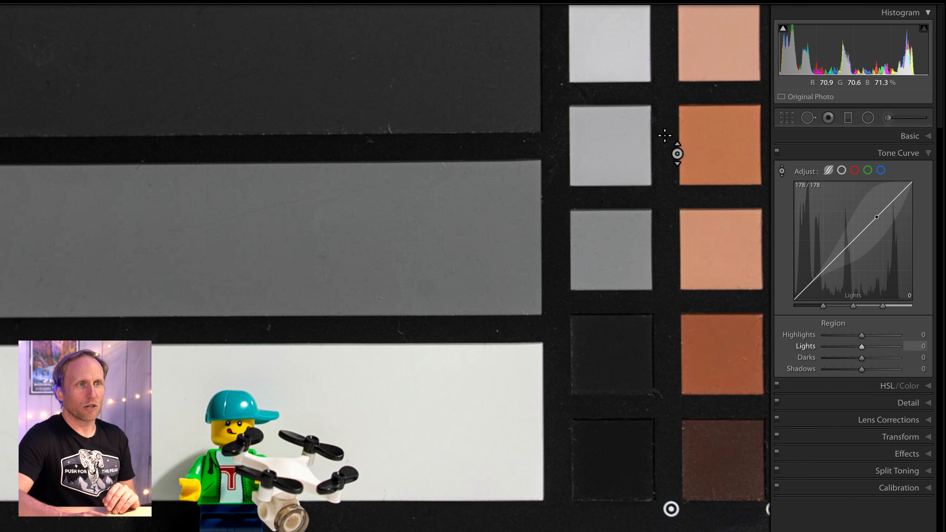
mouse_move(672, 137)
left_mouse_down()
mouse_move(673, 85)
mouse_move(673, 190)
mouse_move(673, 139)
left_mouse_up()
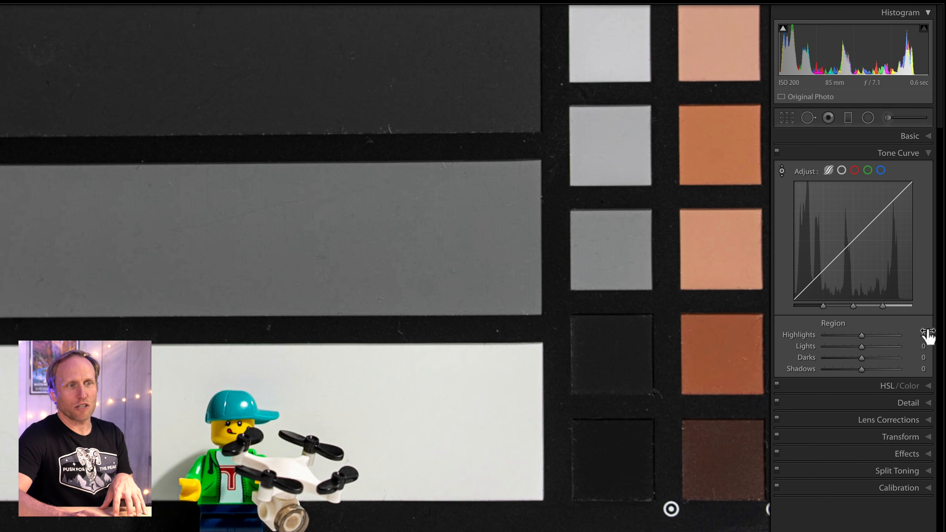
Step: View the HSL / Color sliders for all color ranges at once, and collapse them again
left_click(929, 386)
left_click(915, 186)
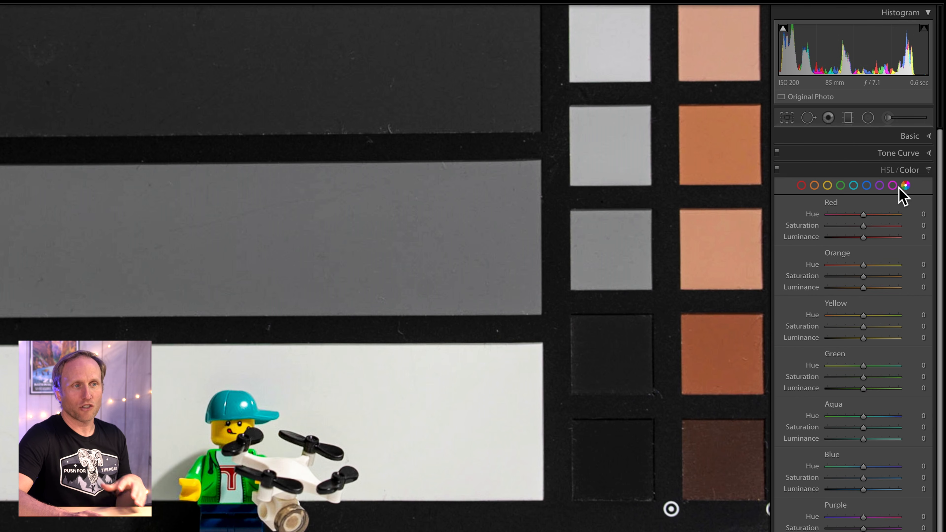
left_click(928, 171)
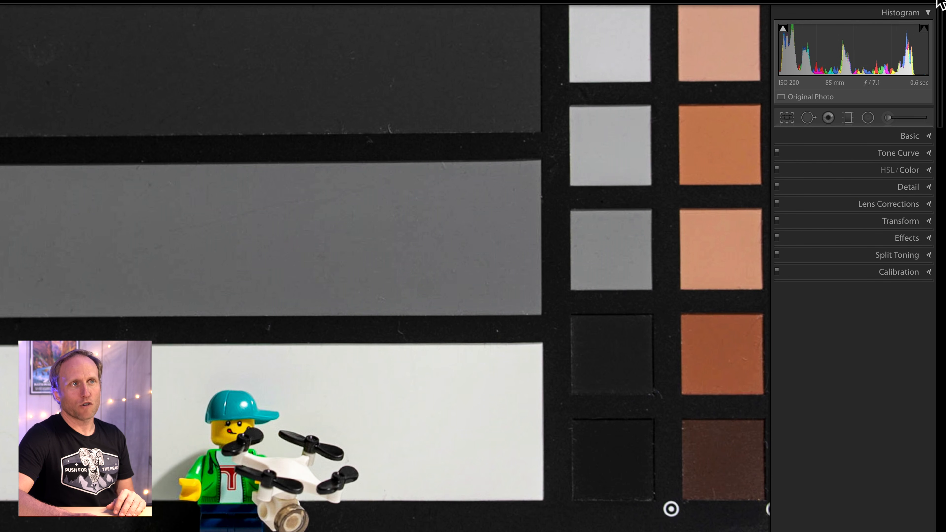
Step: Switch to Google Chrome to view Adobe's June 2020 Lightroom Classic feature summary, and return to Lightroom Classic
left_click(937, 1)
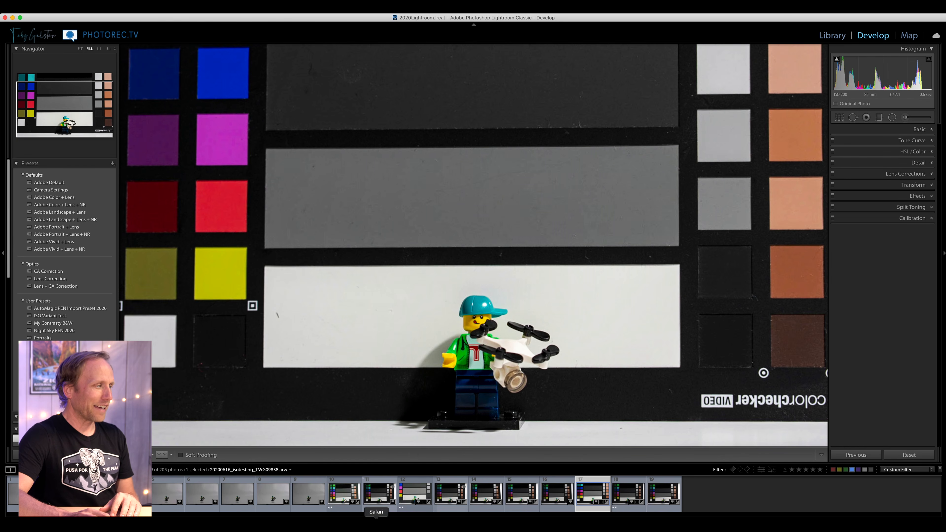
left_click(365, 525)
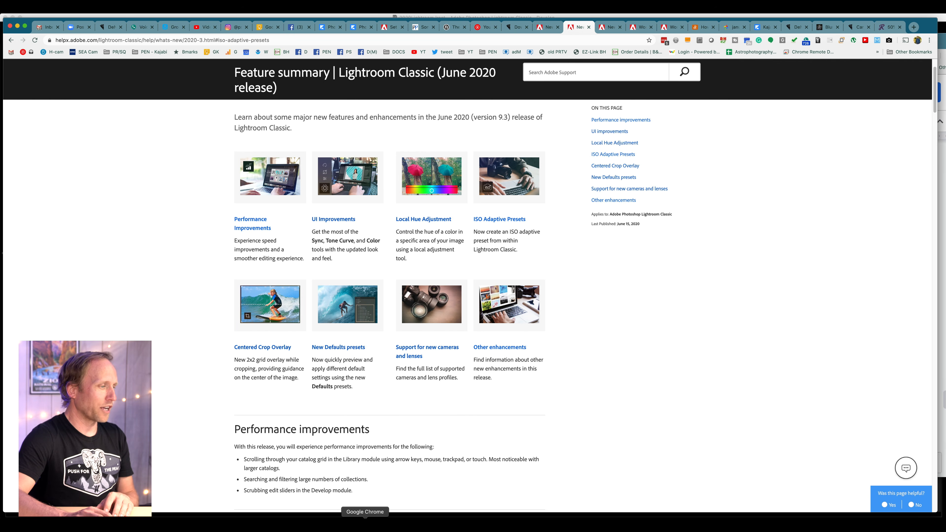
left_click(449, 504)
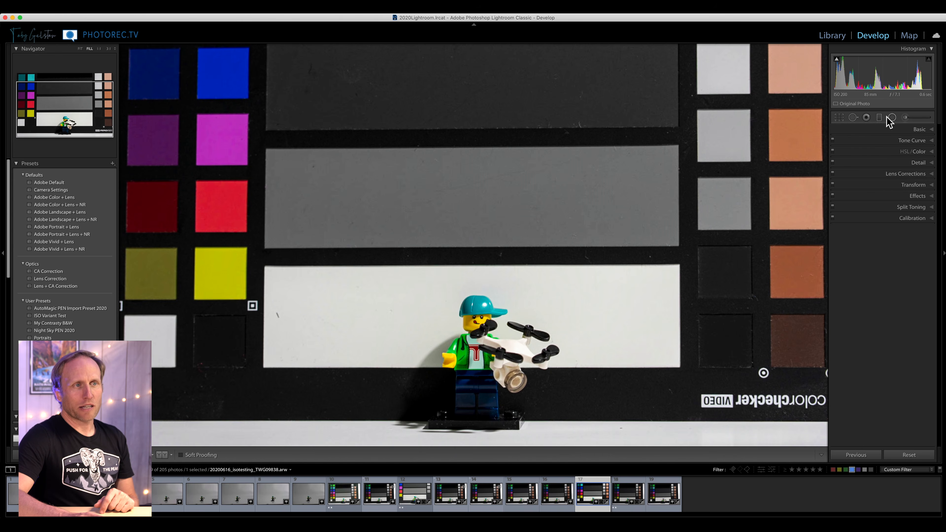
Step: Draw a radial filter ellipse around the minifigure's teal cap and face, invert it, and check its mask overlay
left_click(879, 118)
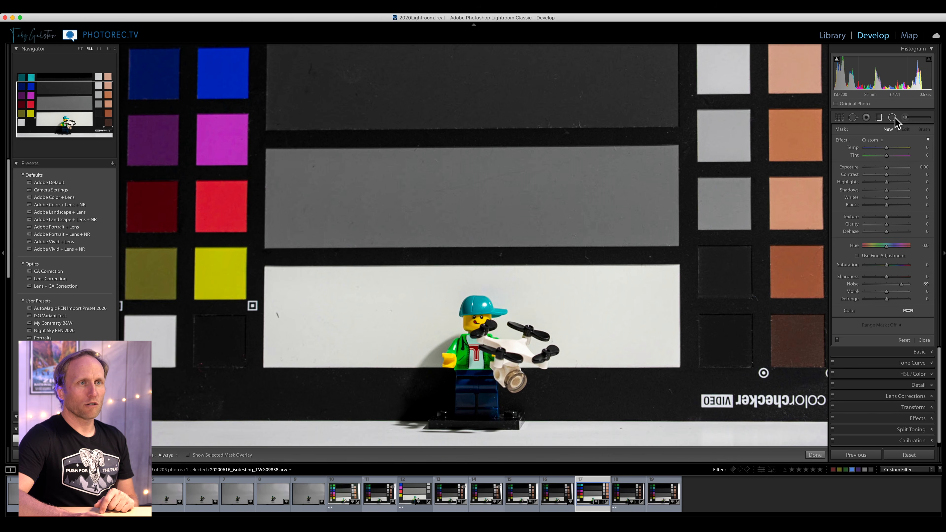
left_click(892, 118)
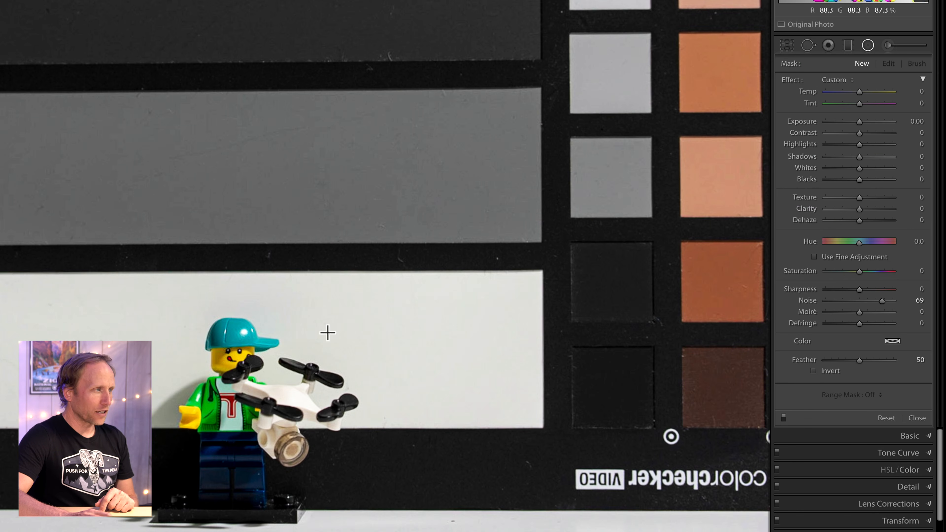
left_click_drag(195, 320, 250, 354)
left_click_drag(193, 321, 232, 336)
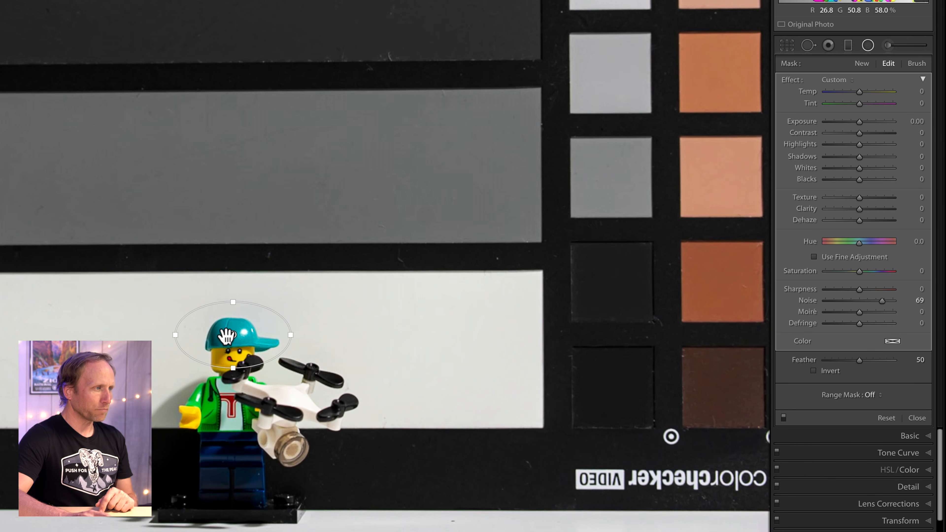
left_click(828, 370)
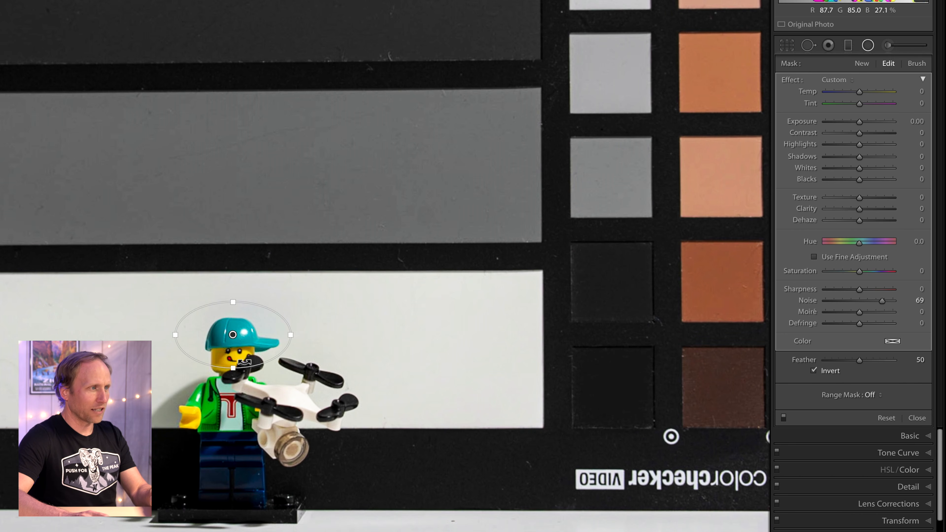
key("o")
key("o")
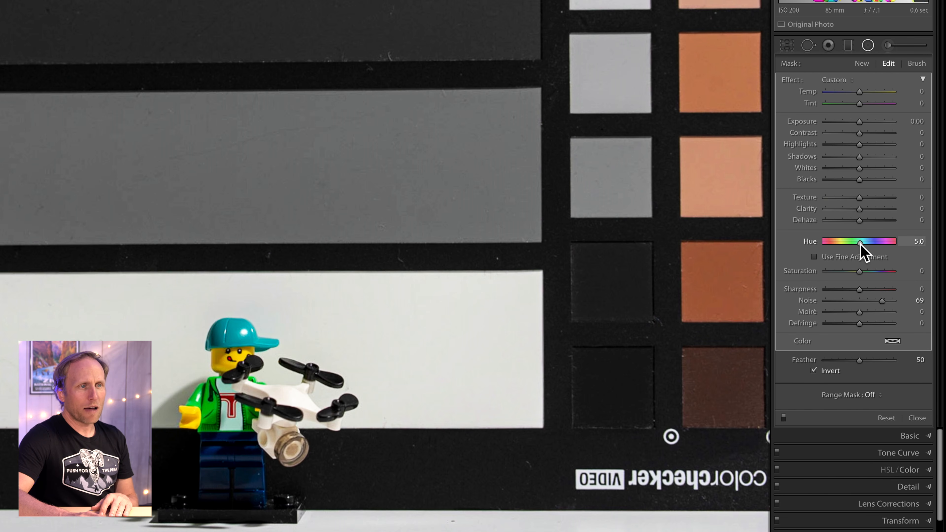
Step: Set the radial filter's Hue to -64.0 and reposition and resize its ellipse around the cap and face
mouse_move(861, 245)
left_mouse_down()
mouse_move(880, 245)
mouse_move(833, 245)
mouse_move(858, 245)
mouse_move(847, 245)
left_mouse_up()
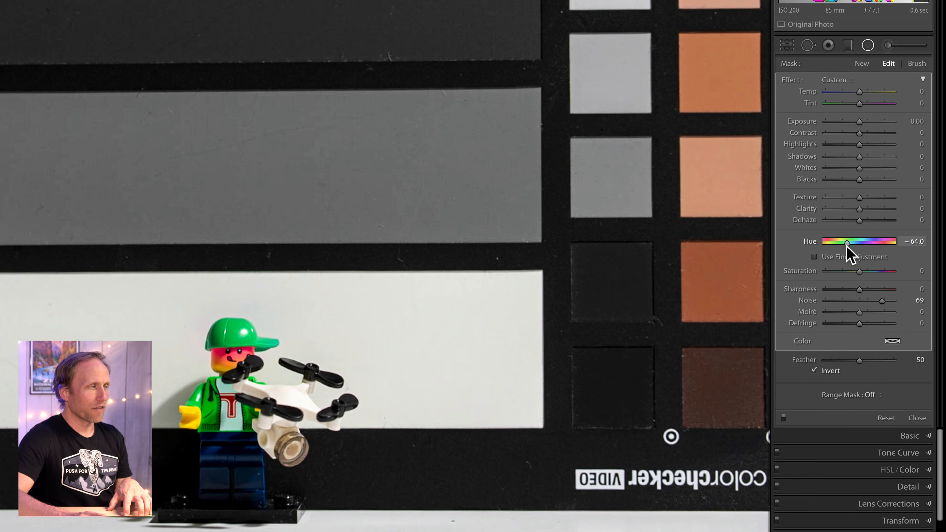
left_click_drag(232, 380, 233, 331)
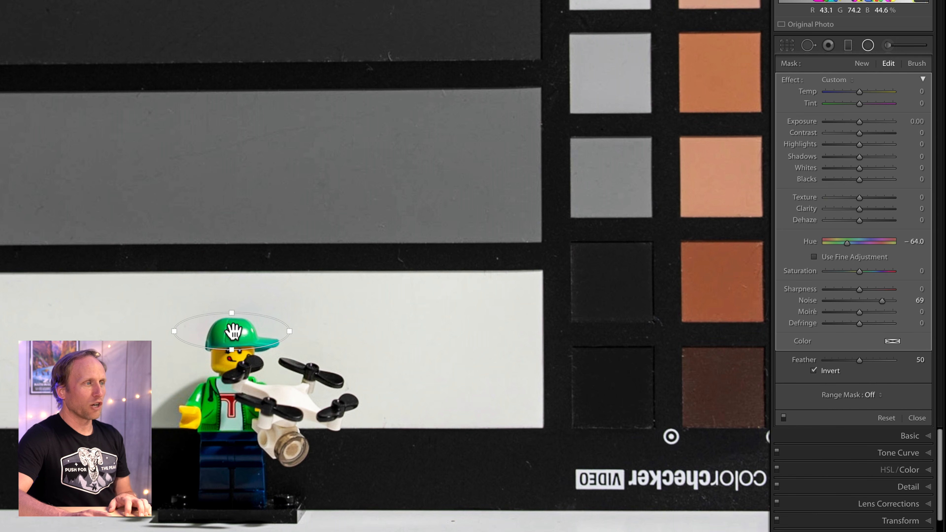
left_click_drag(232, 352, 234, 367)
left_click_drag(231, 334, 235, 338)
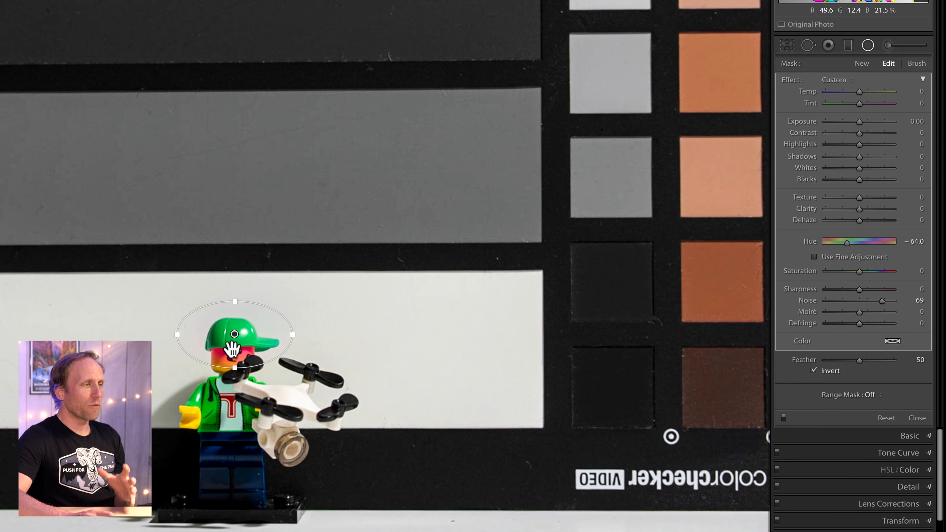
Step: Set the radial filter's range mask to Color
left_click(873, 396)
left_click(877, 403)
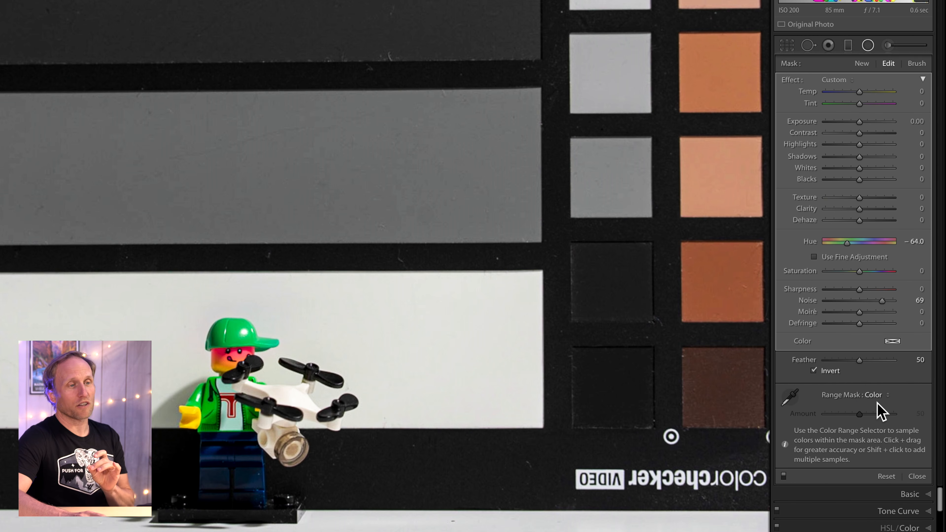
Step: Try sampling the cap's color for the range mask, and undo the sample
left_click(790, 397)
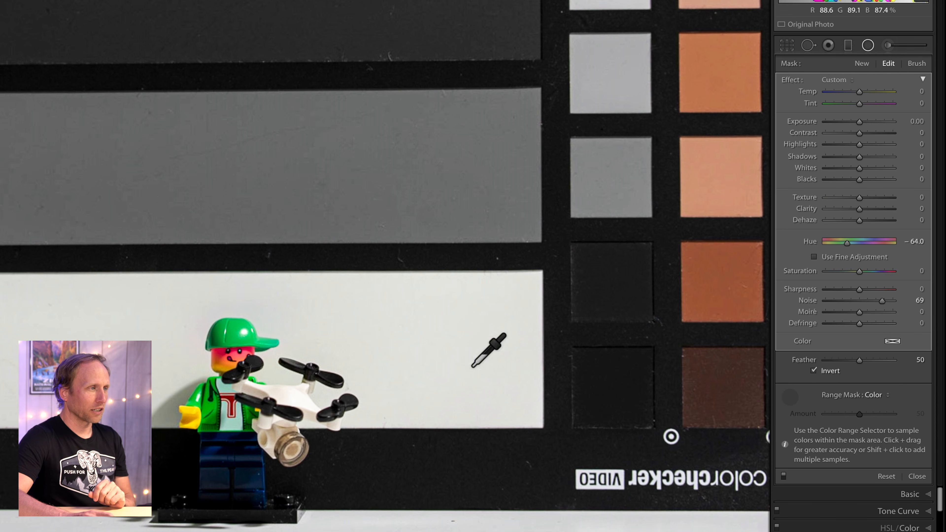
left_click(234, 330)
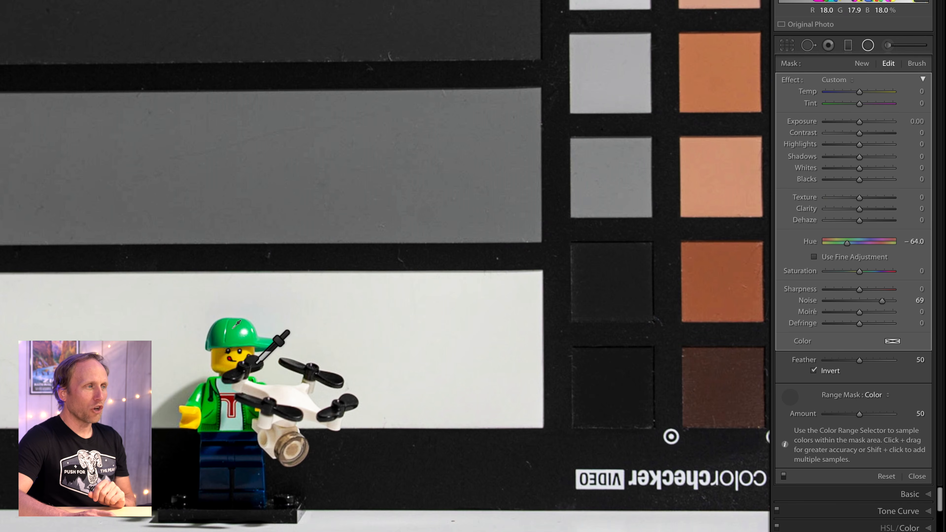
key("ctrl+z")
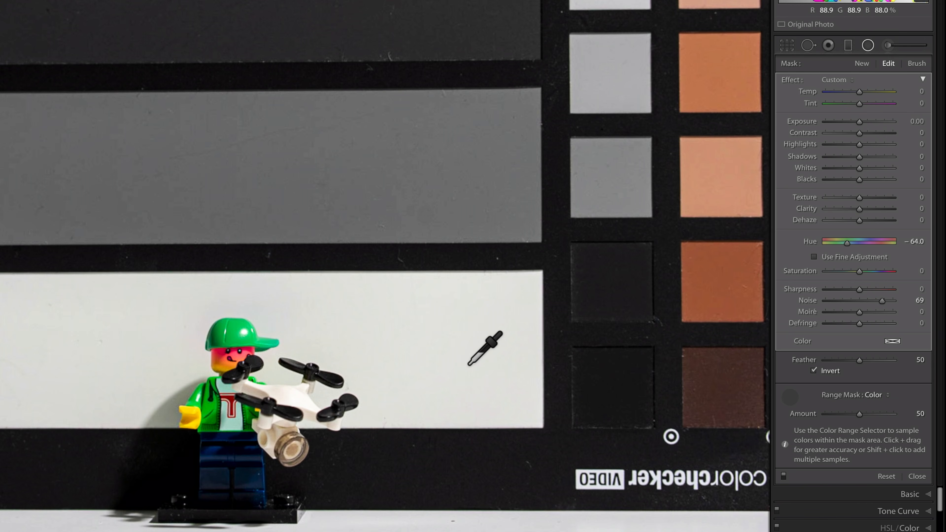
left_click(790, 393)
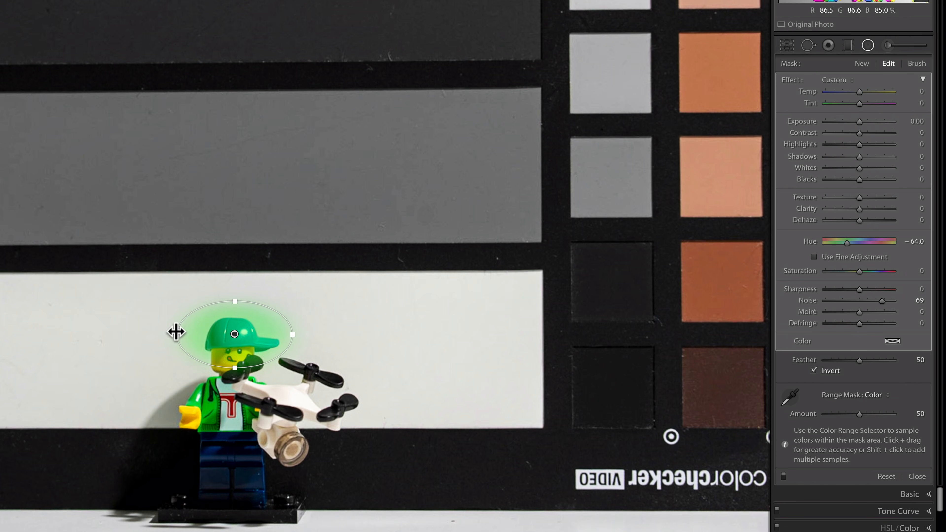
Step: Sample the cap with the Color Range Selector to limit the radial filter to the cap's color
left_click(791, 394)
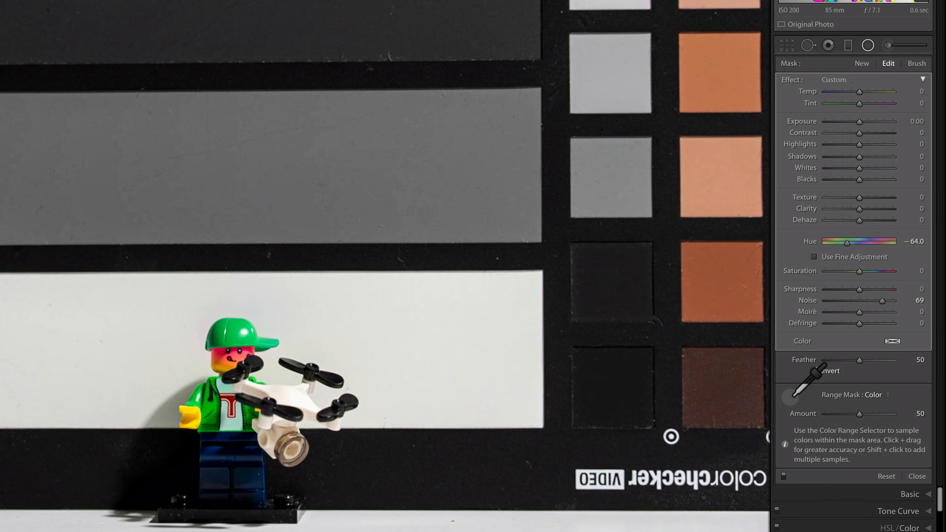
left_click(236, 328)
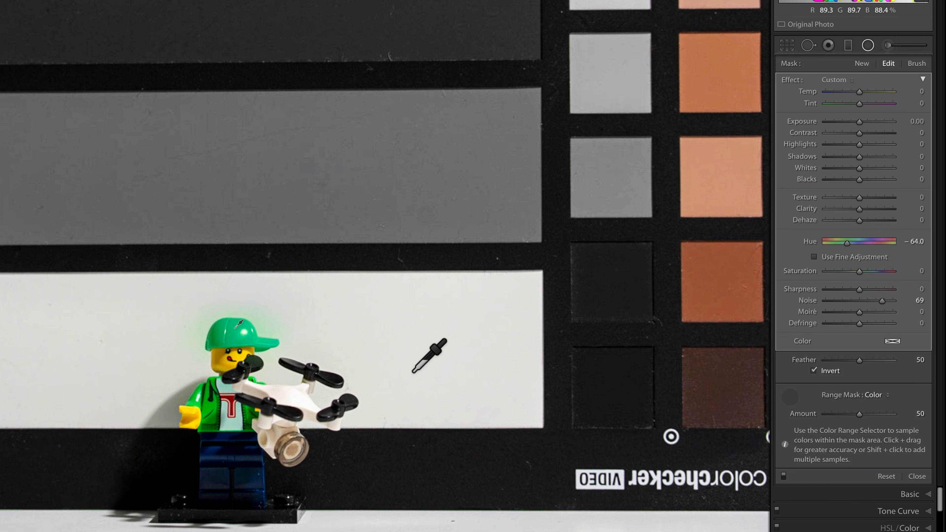
left_click(789, 396)
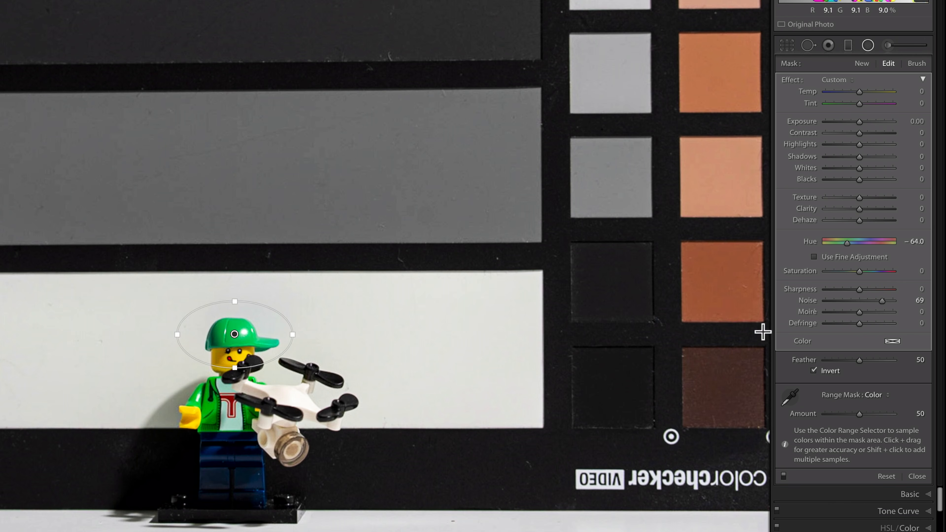
Step: Recolor the cap by shifting the radial filter's Hue to -120.0
left_click_drag(847, 243, 942, 248)
key("ctrl+z")
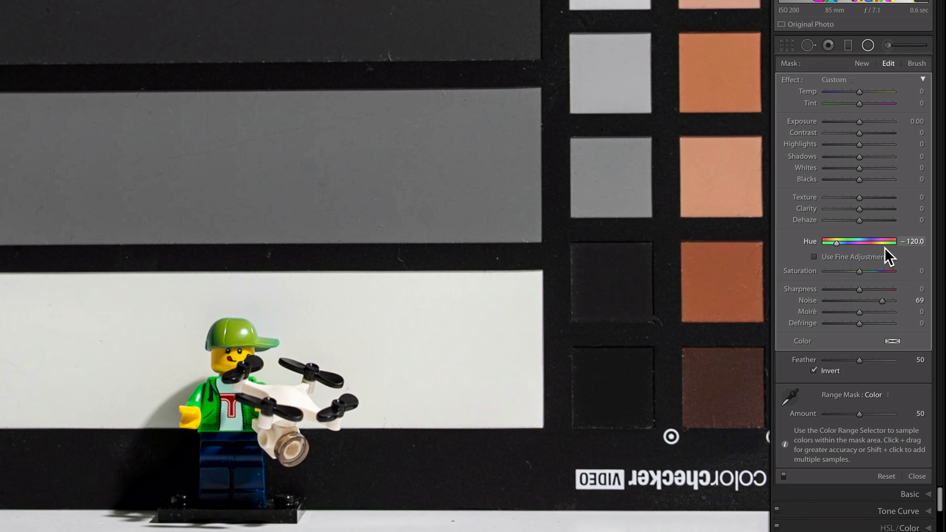
Step: Try Use Fine Adjustment to set the radial filter's Hue to -68.0, and switch it off and shift Hue to -3.9
left_click(815, 257)
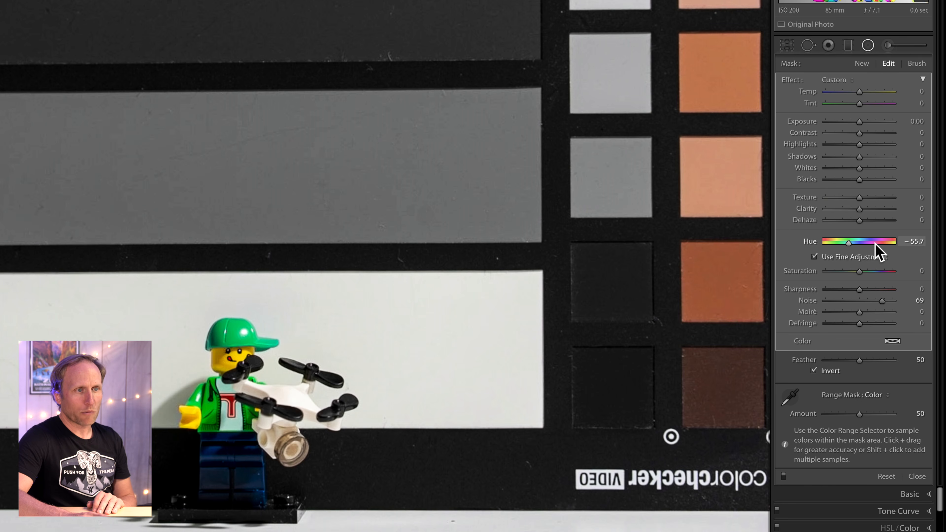
left_click_drag(865, 246, 830, 247)
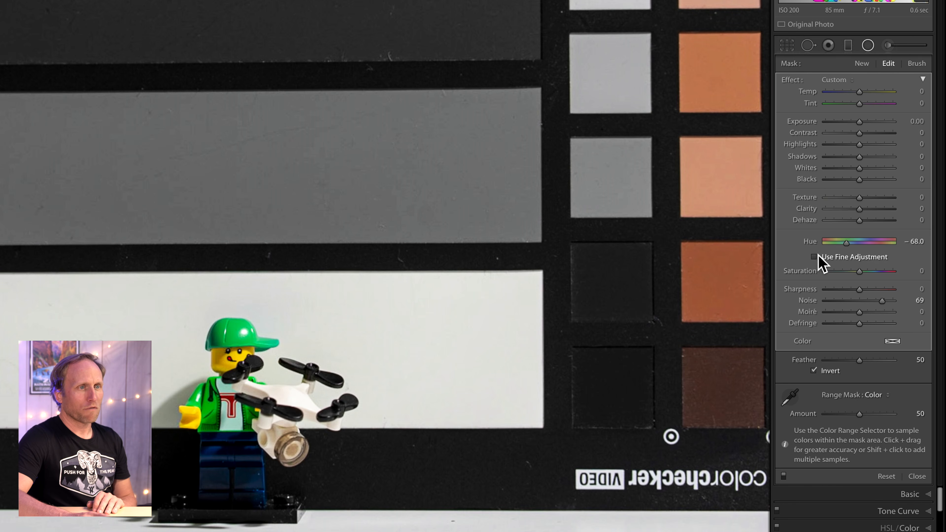
left_click_drag(852, 244, 858, 244)
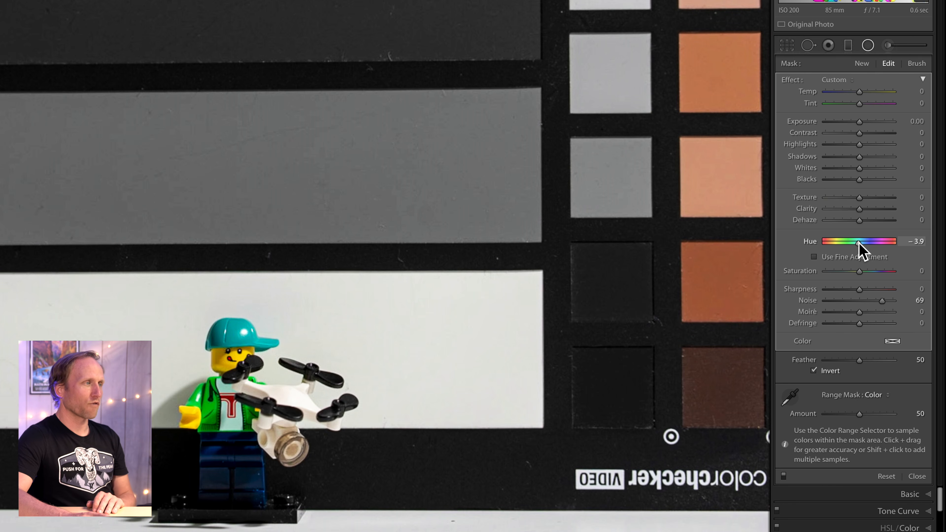
Step: Reposition the radial filter over the minifigure's cap and set its Hue to -66.4 to turn the cap green
left_click_drag(216, 394, 213, 417)
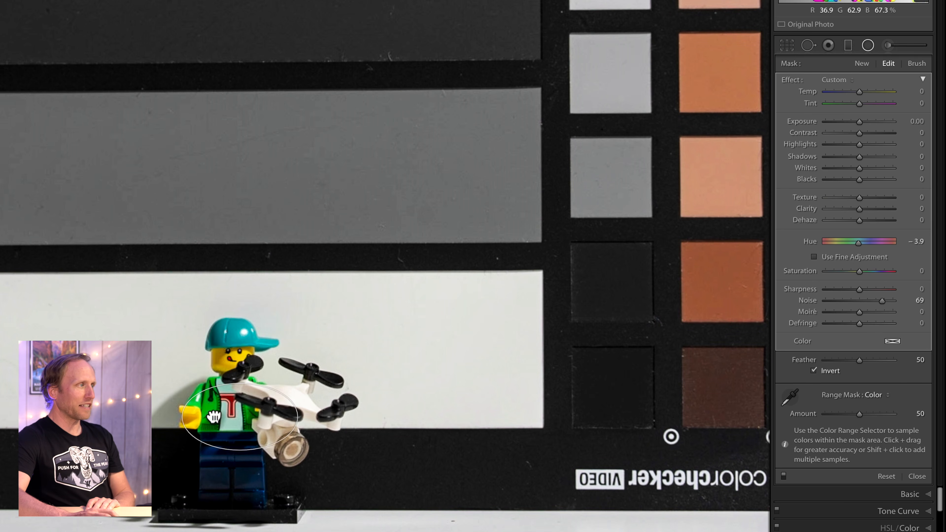
left_click_drag(239, 155, 483, 314)
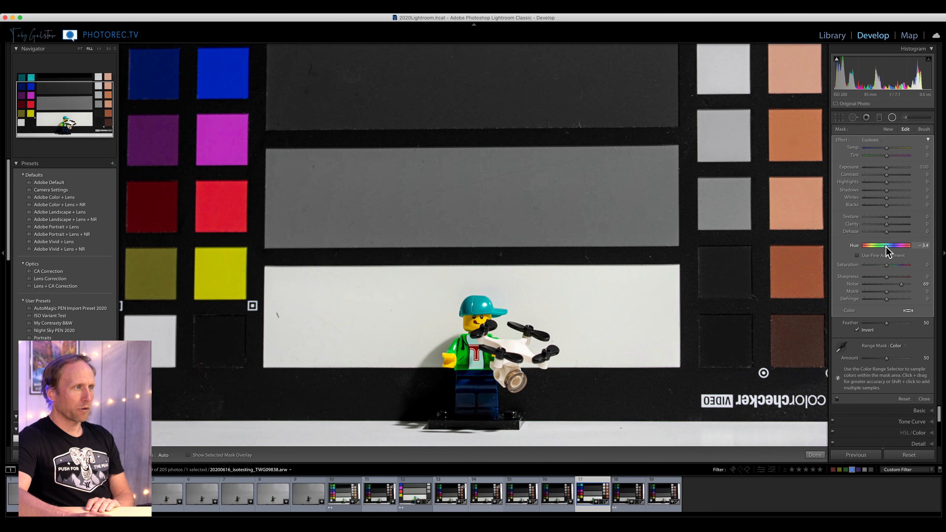
left_click_drag(882, 247, 879, 248)
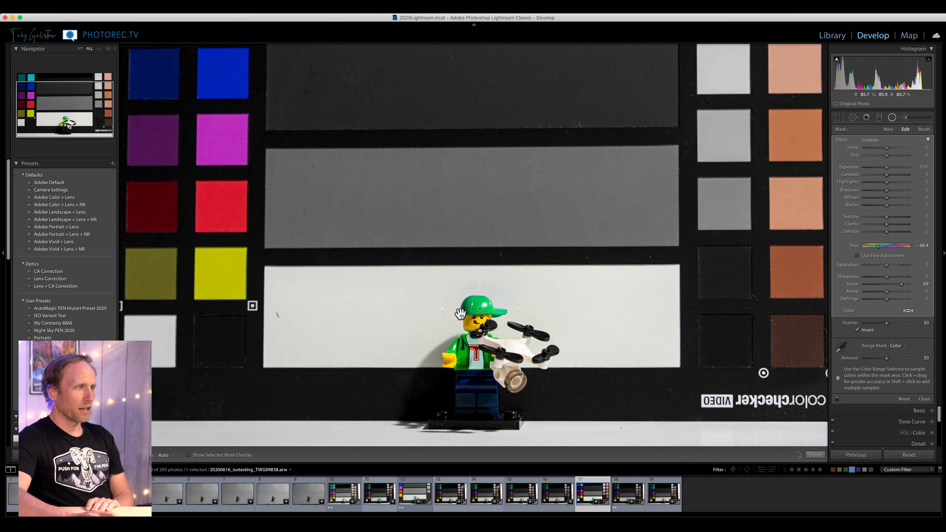
mouse_move(479, 306)
left_mouse_down()
mouse_move(448, 368)
mouse_move(313, 295)
mouse_move(211, 168)
mouse_move(219, 102)
mouse_move(160, 79)
mouse_move(726, 86)
mouse_move(481, 306)
left_mouse_up()
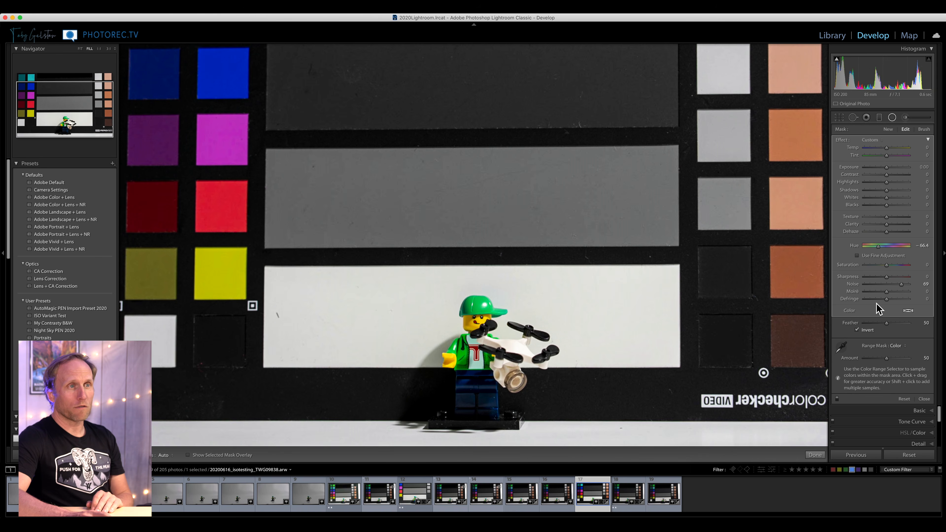
Step: View the Graduated Filter and Adjustment Brush settings for the local Hue control, and check Adobe's June 2020 feature summary in the browser
left_click(878, 117)
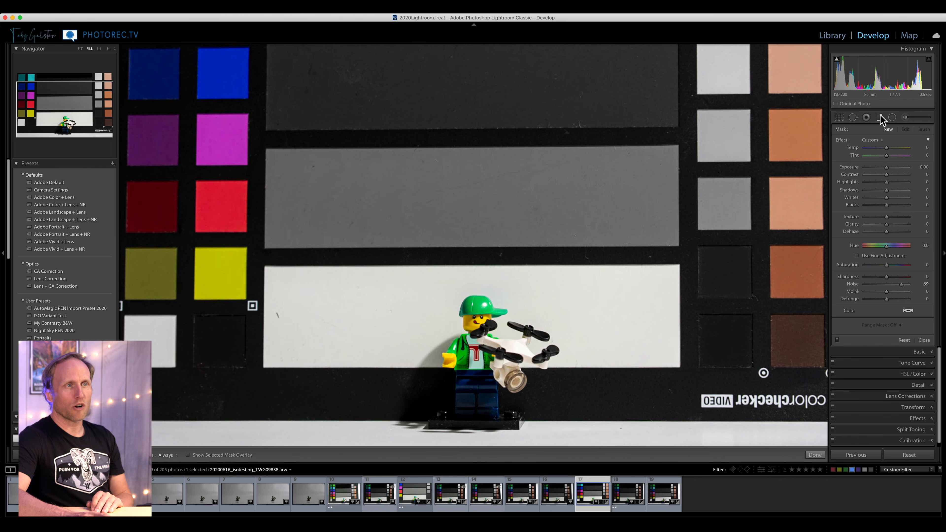
left_click(909, 118)
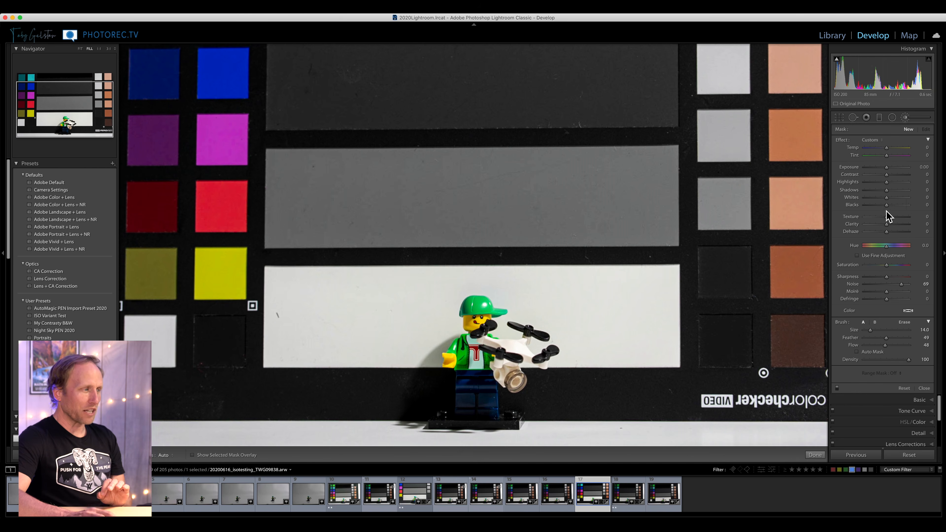
left_click(365, 524)
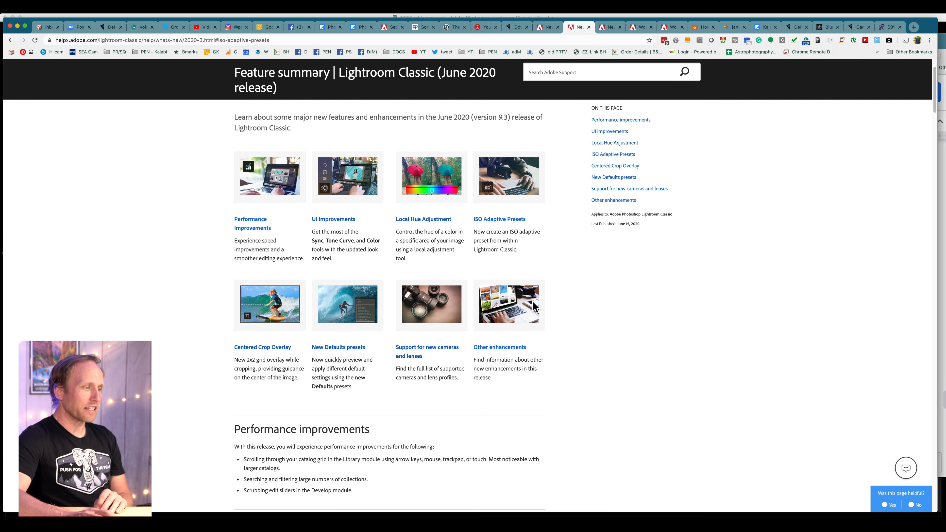
left_click(433, 524)
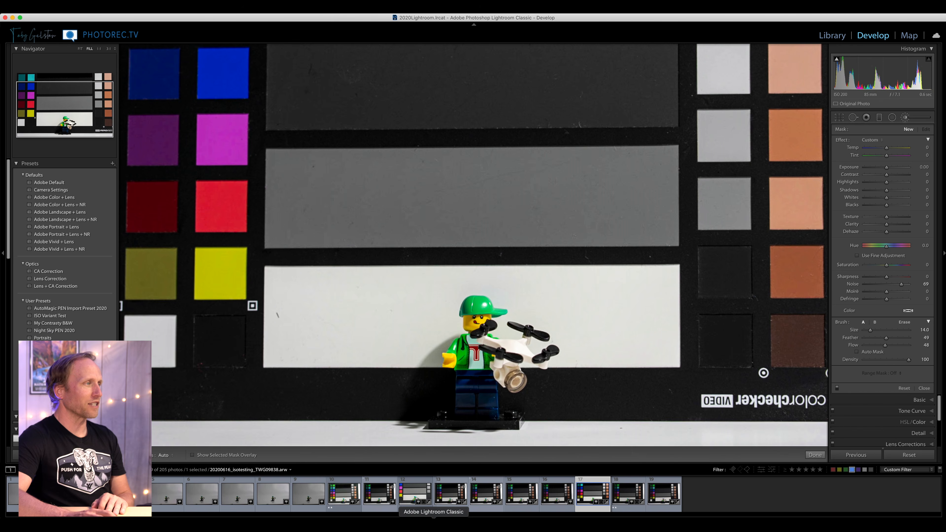
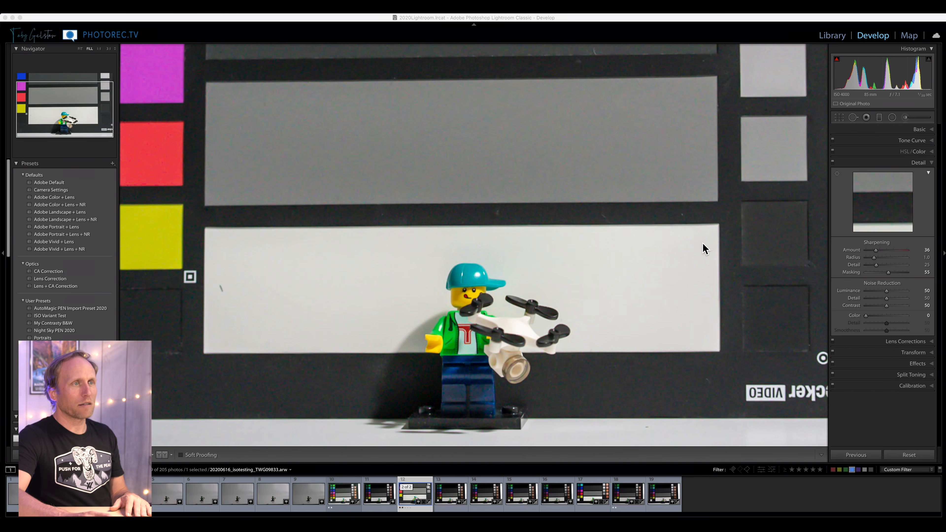
Step: Reset the ISO 4000 photo's develop settings, and set its Texture to +19 and Clarity to +5
left_click(910, 131)
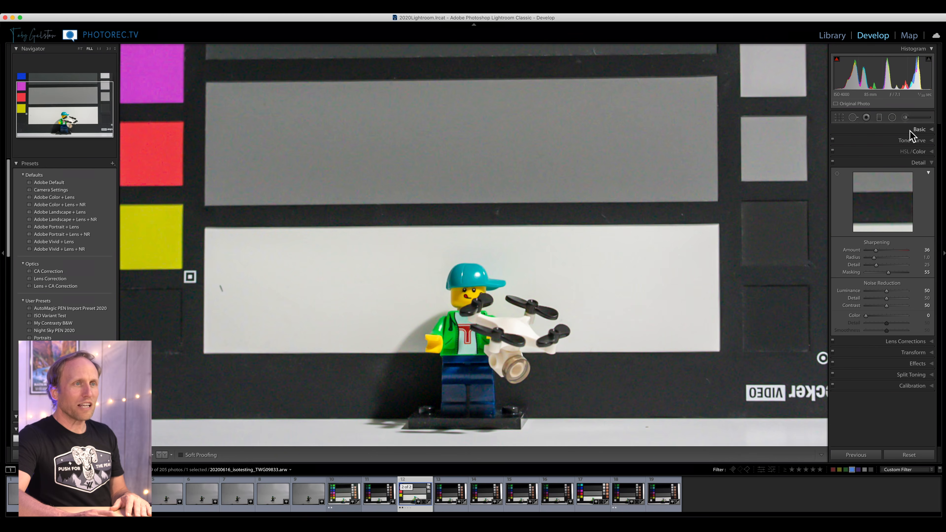
left_click(918, 131)
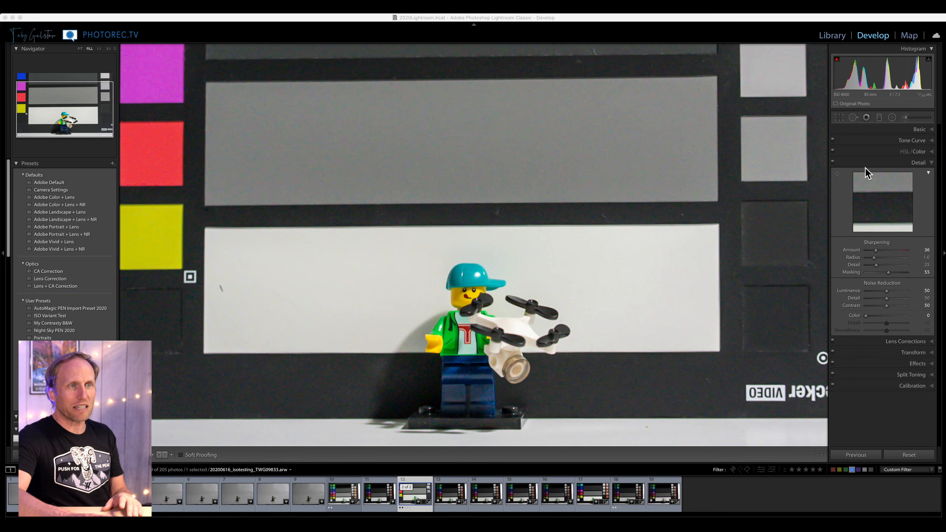
left_click(909, 131)
left_click(920, 130)
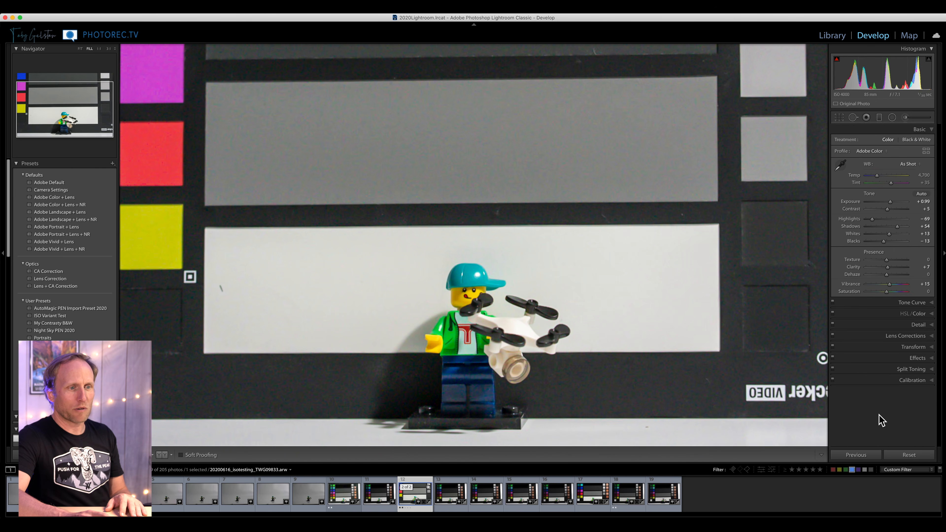
left_click(907, 458)
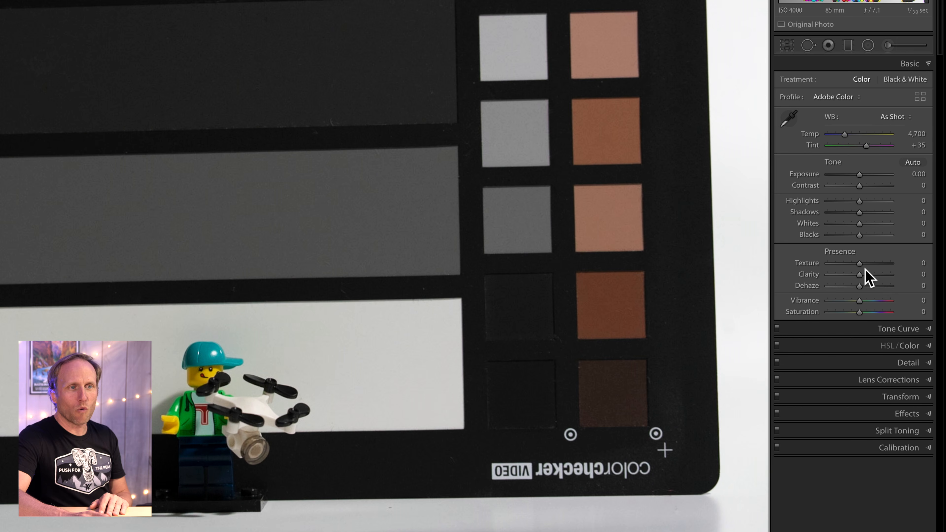
left_click_drag(861, 263, 866, 263)
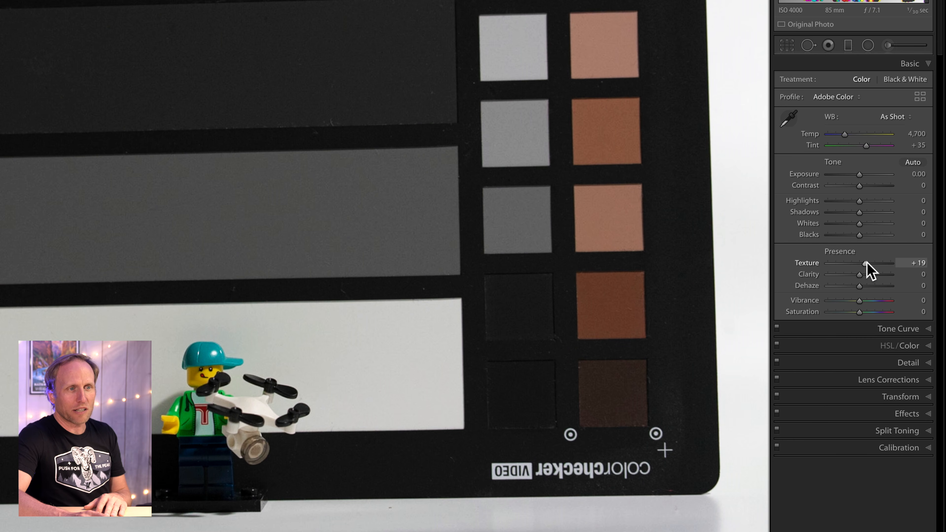
left_click_drag(861, 277, 863, 276)
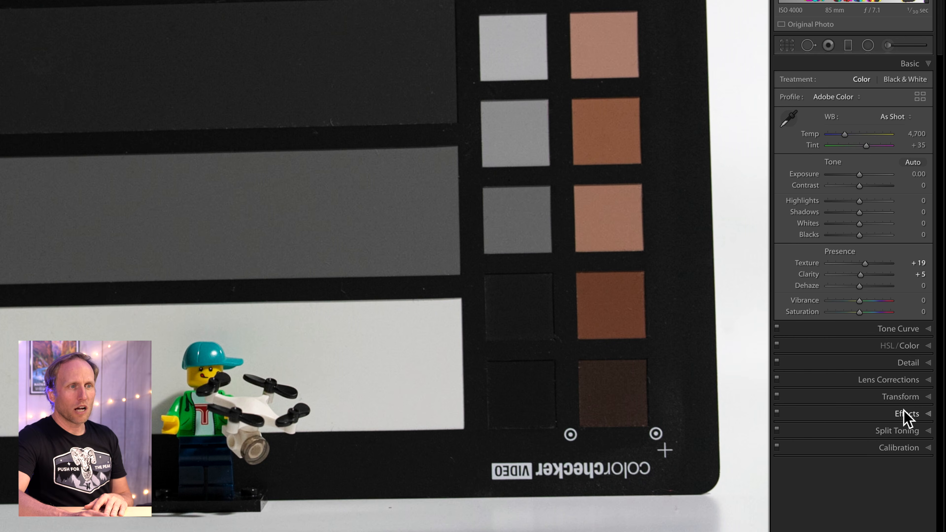
Step: Set the photo's sharpening Masking to 22 and its Luminance noise reduction to 50
left_click(905, 363)
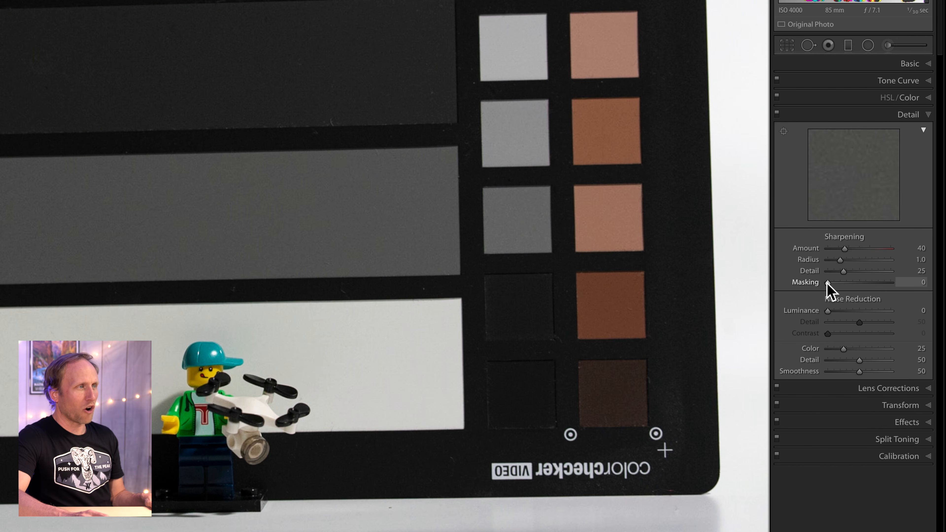
left_click_drag(827, 284, 840, 284)
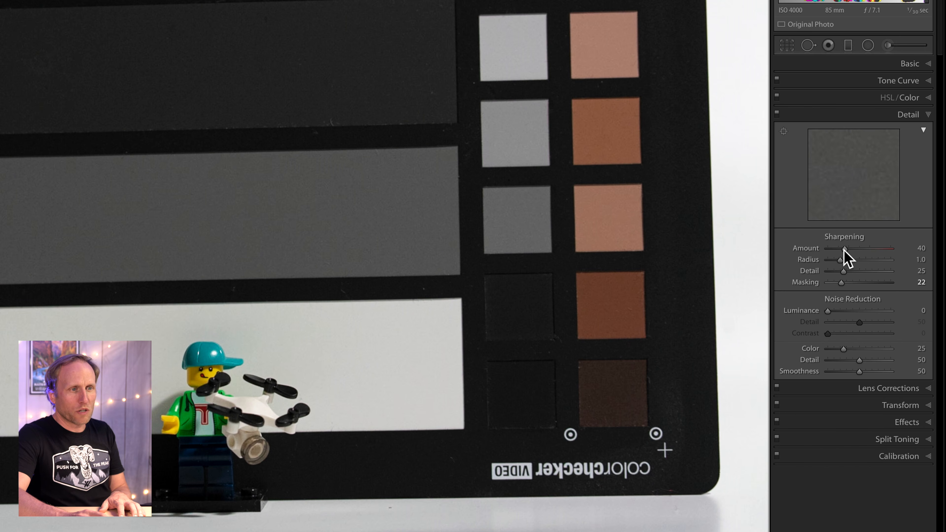
left_click_drag(828, 313, 859, 311)
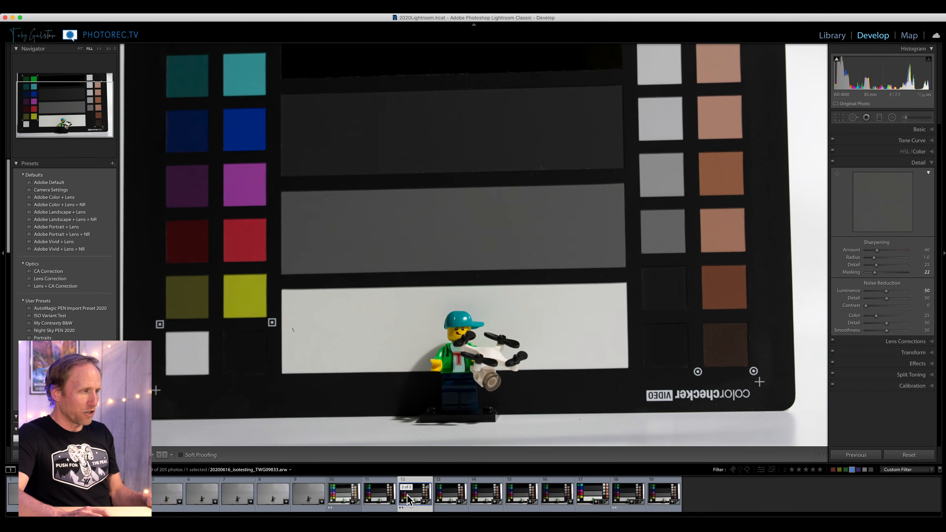
Step: Select photos 12 and 18 together and start a new develop preset named "ISO Variant Test 2" in User Presets
left_click(628, 492, "super")
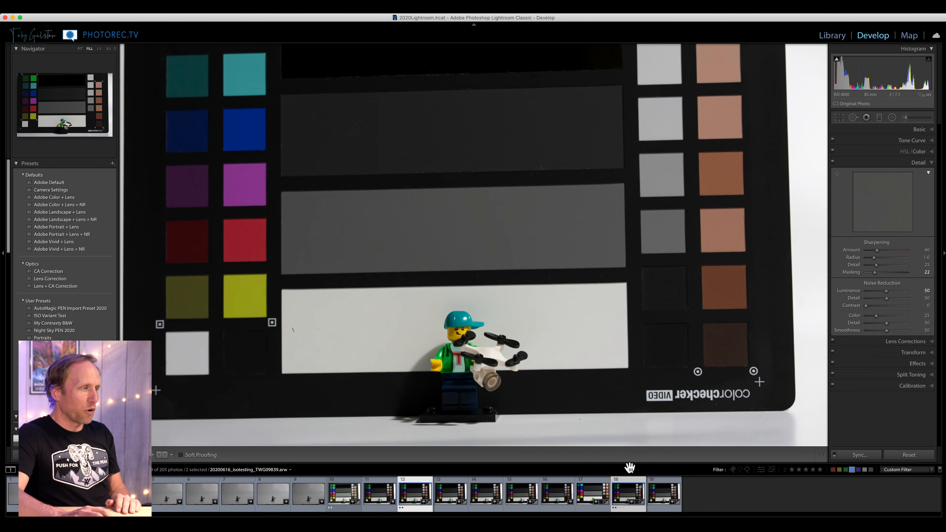
left_click(626, 502)
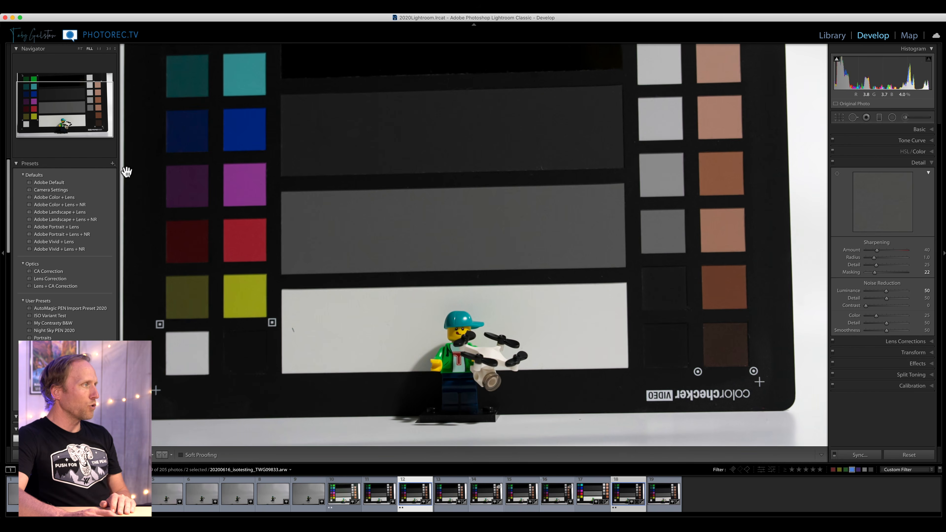
left_click(112, 164)
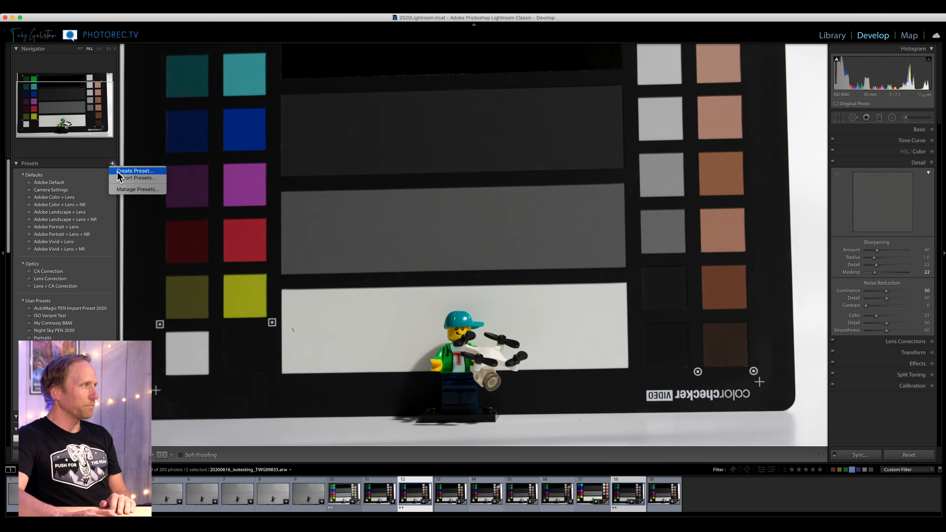
left_click(119, 171)
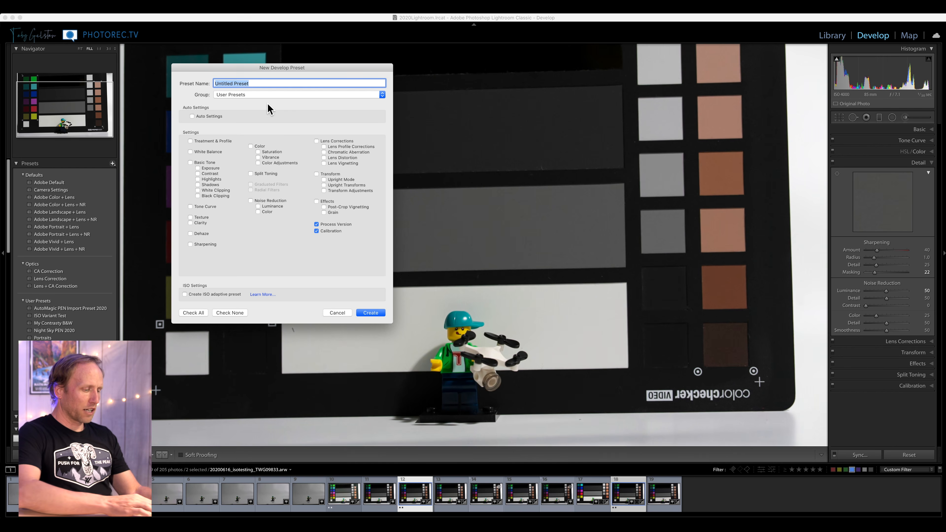
type("ISO Var")
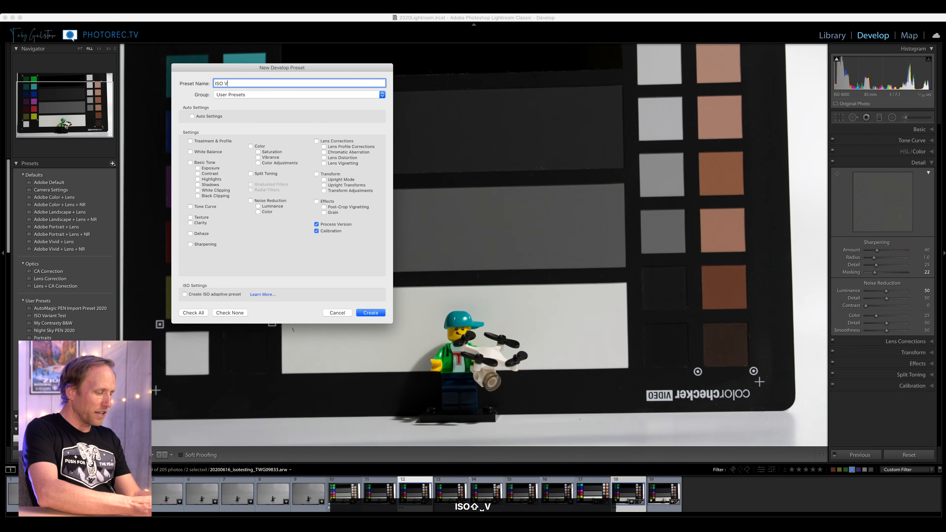
type("iant Test 2")
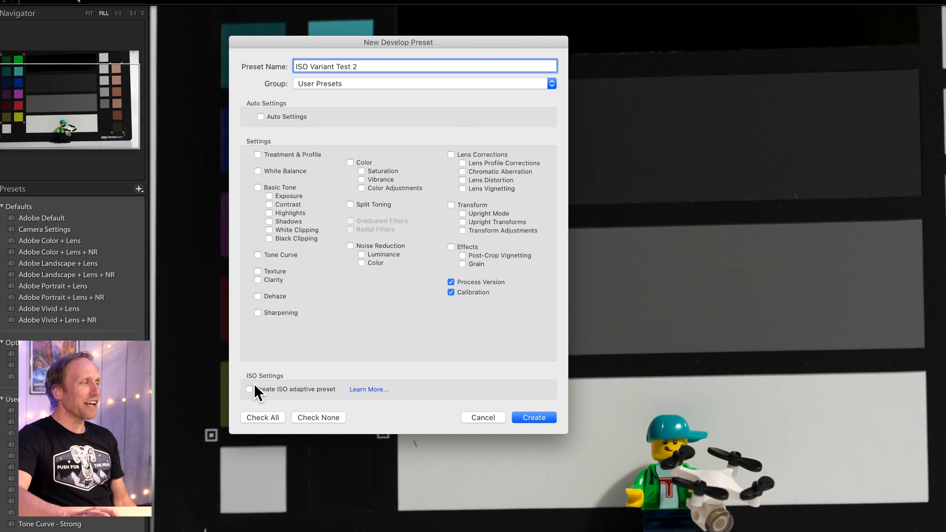
Step: Make the preset ISO adaptive, include Basic Tone, Texture, Clarity, Sharpening and Noise Reduction, and create it
left_click(249, 390)
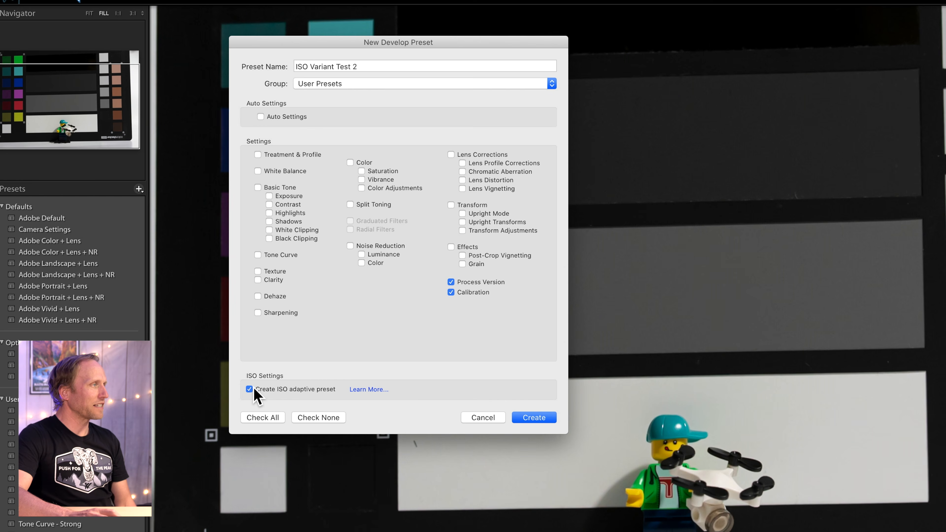
left_click(258, 186)
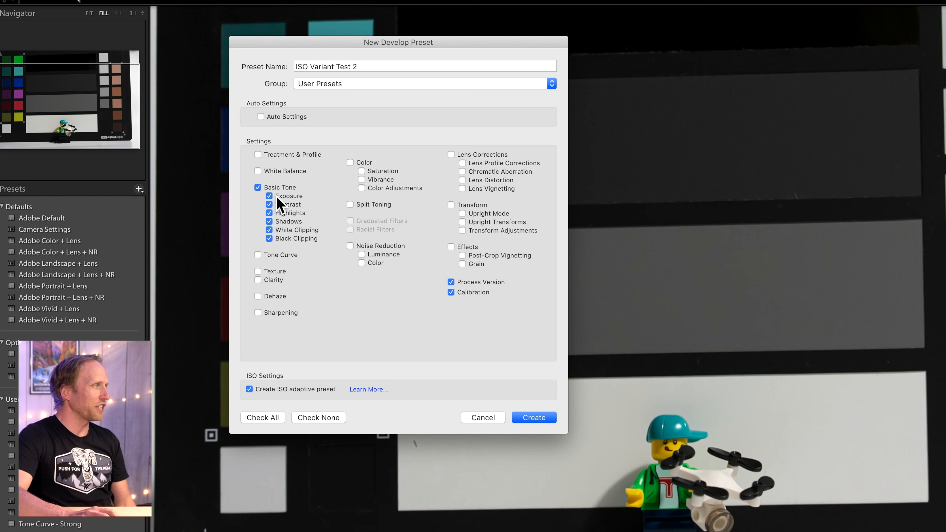
left_click(258, 280)
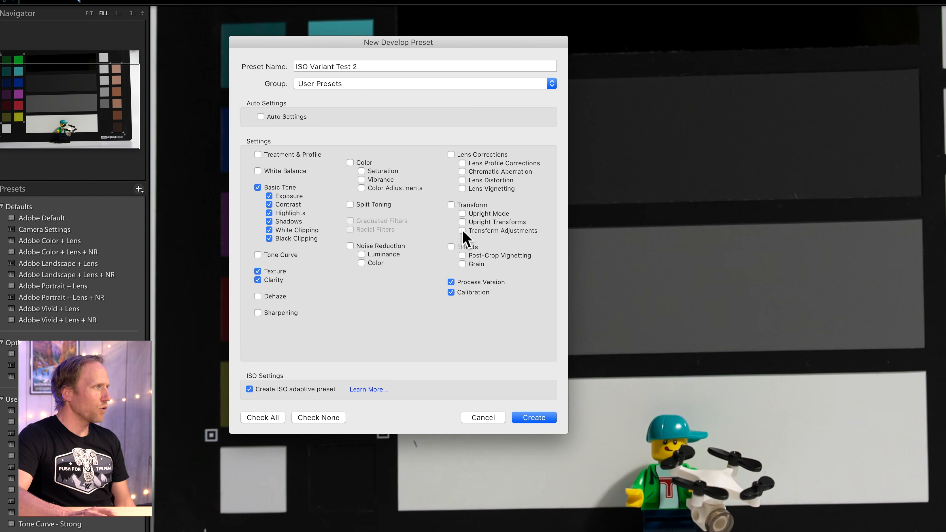
left_click(258, 313)
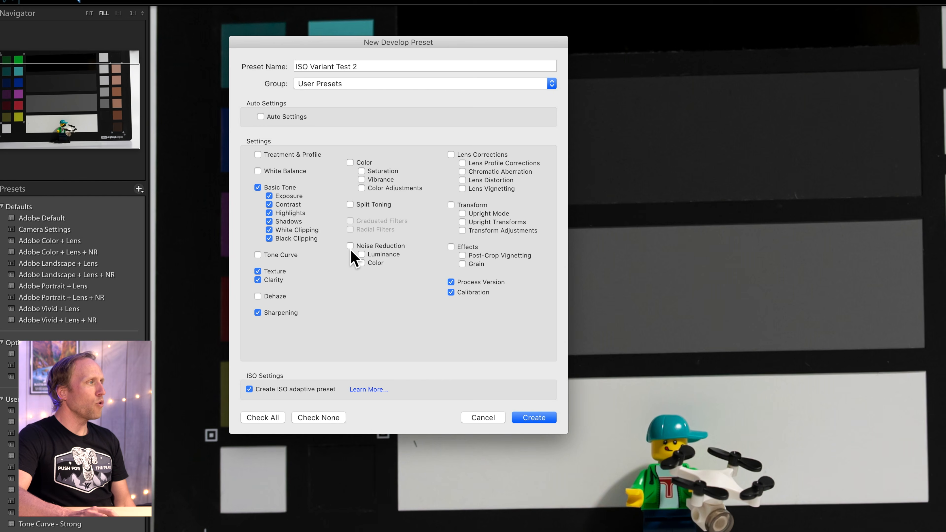
left_click(350, 246)
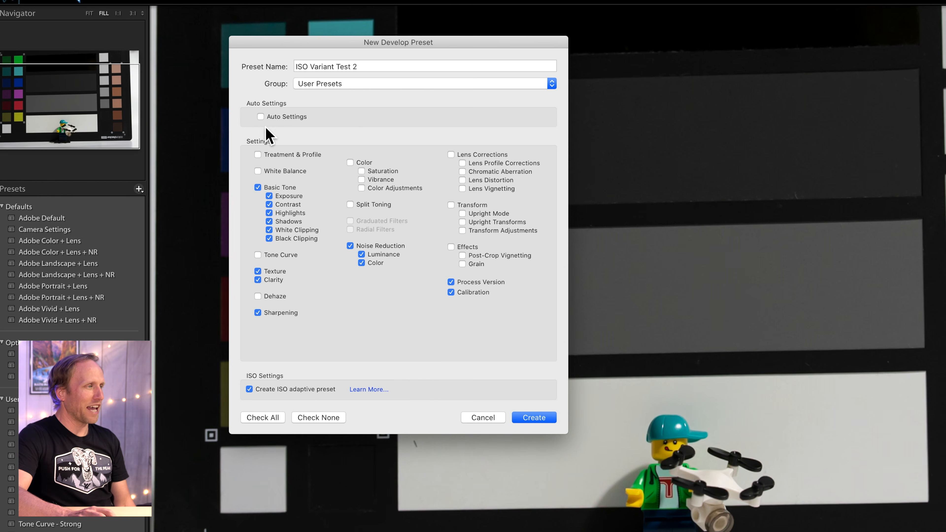
type("2")
left_click(532, 418)
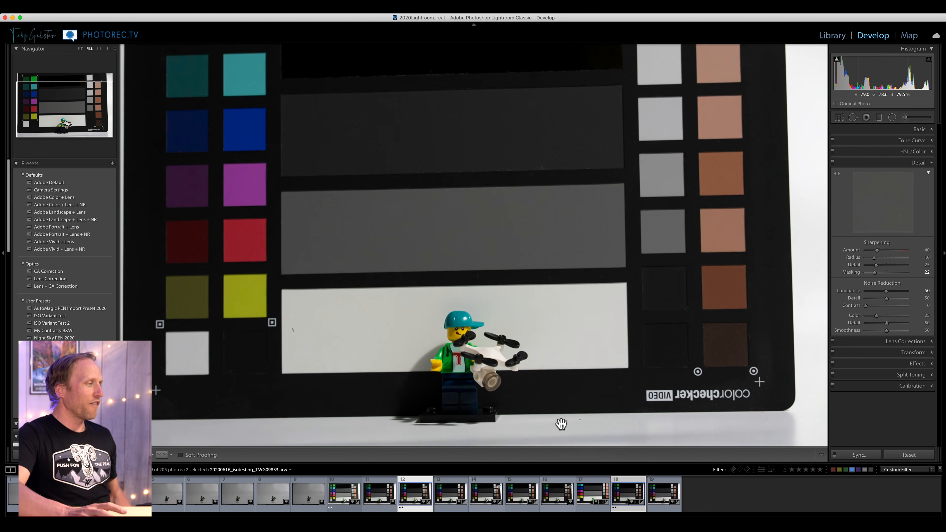
Step: Apply the ISO Variant Test 2 preset to photo 5 and check its Basic and Detail settings
left_click(157, 498)
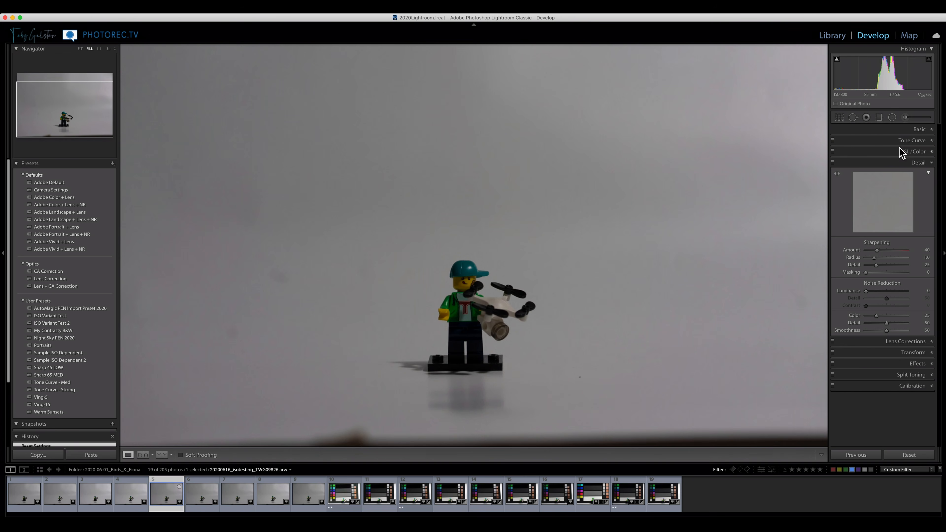
left_click(916, 129)
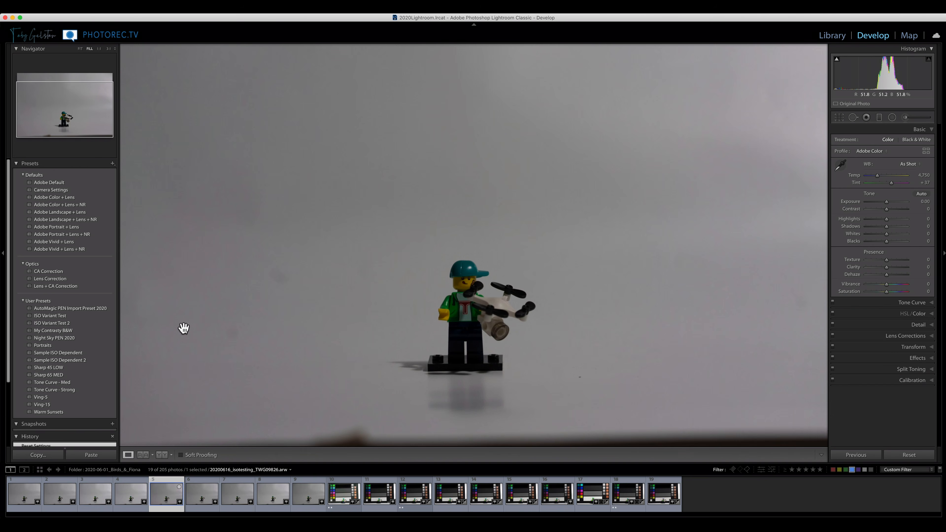
left_click(66, 323)
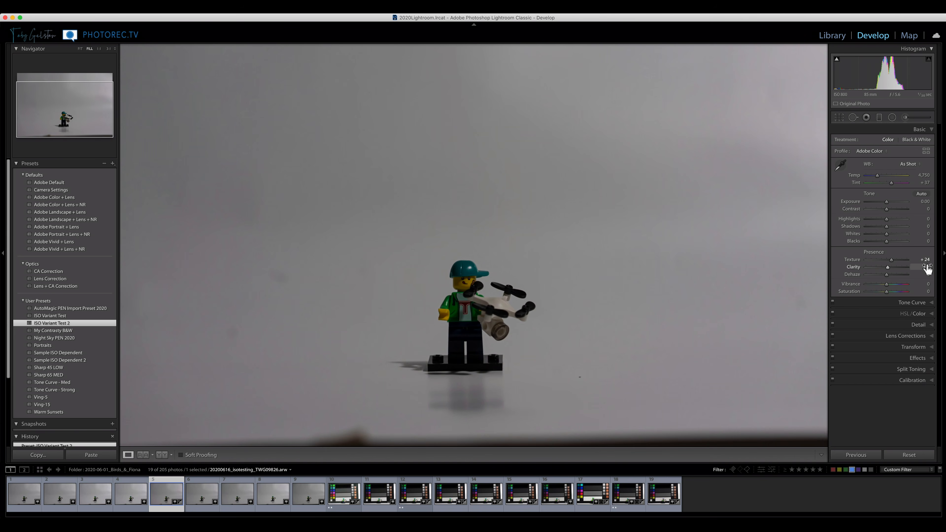
left_click(925, 325)
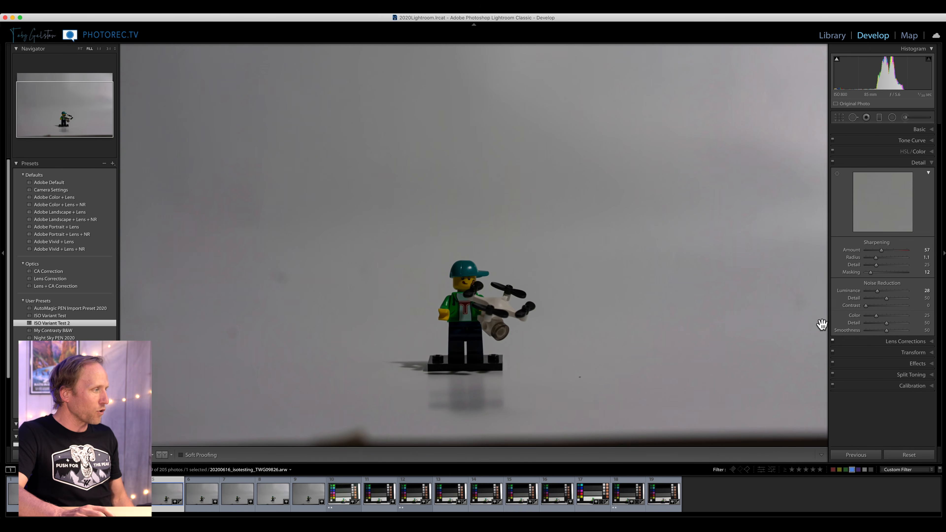
Step: Apply the ISO Variant Test 2 preset to photo 6 and check its Detail and Basic settings
left_click(96, 496)
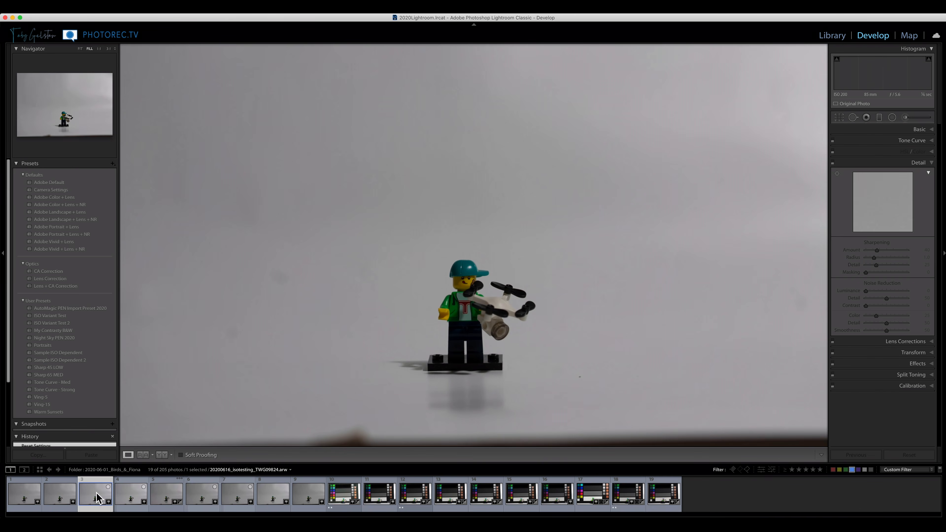
left_click(235, 497)
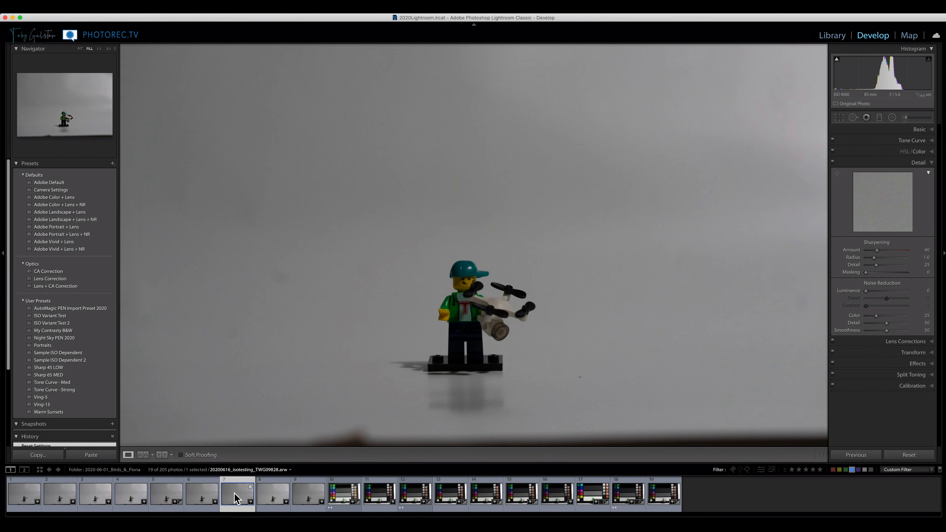
left_click(201, 499)
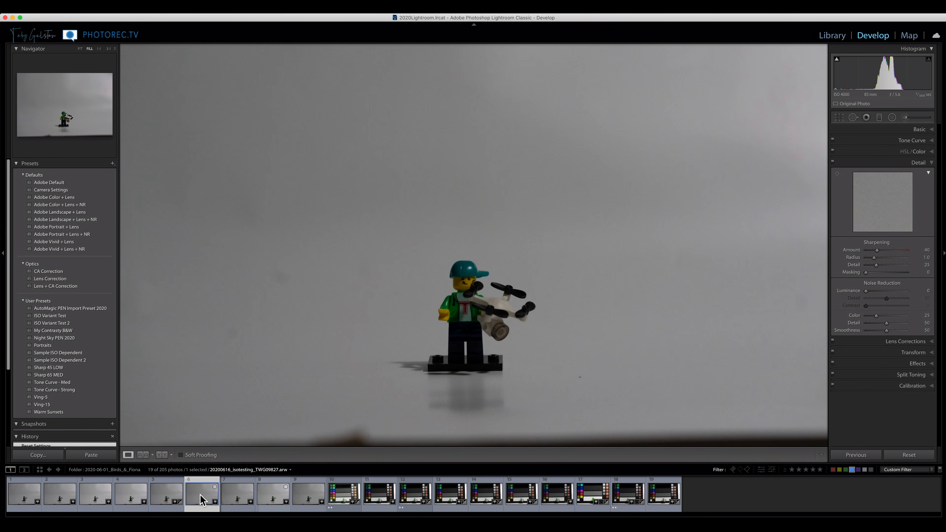
left_click(79, 331)
left_click(65, 323)
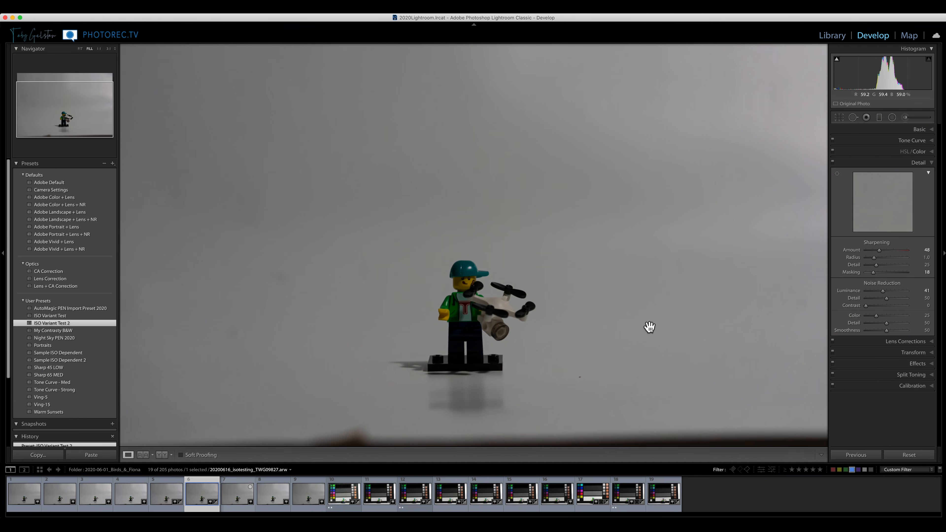
left_click(876, 130)
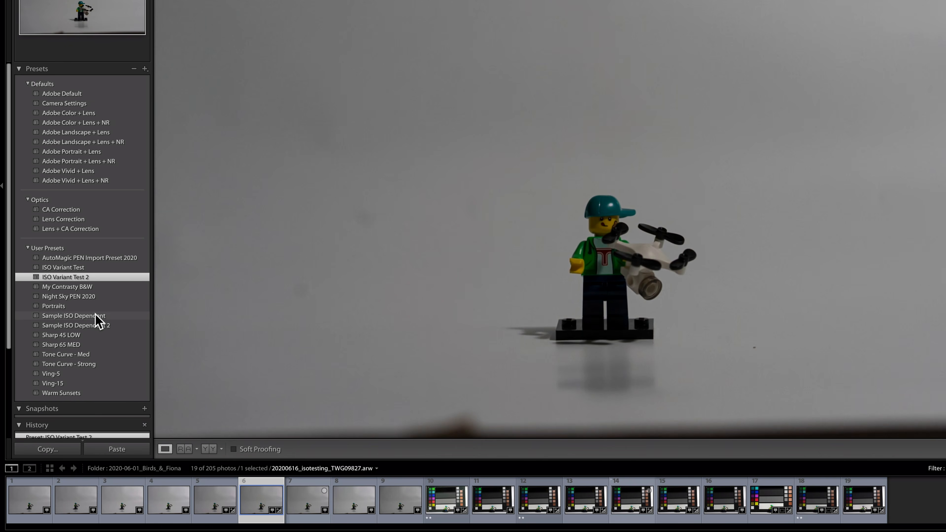
Step: Reveal the Sample ISO Dependent 2 preset in Finder and open sample_iso_adaptive_preset2.xmp in BBEdit, with its window moved clear of the preset list
right_click(100, 331)
left_click(133, 388)
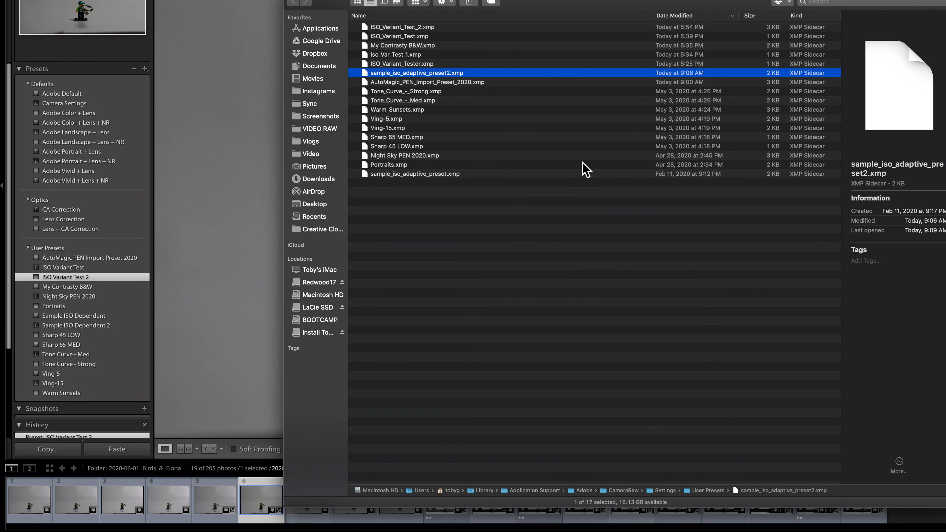
right_click(432, 74)
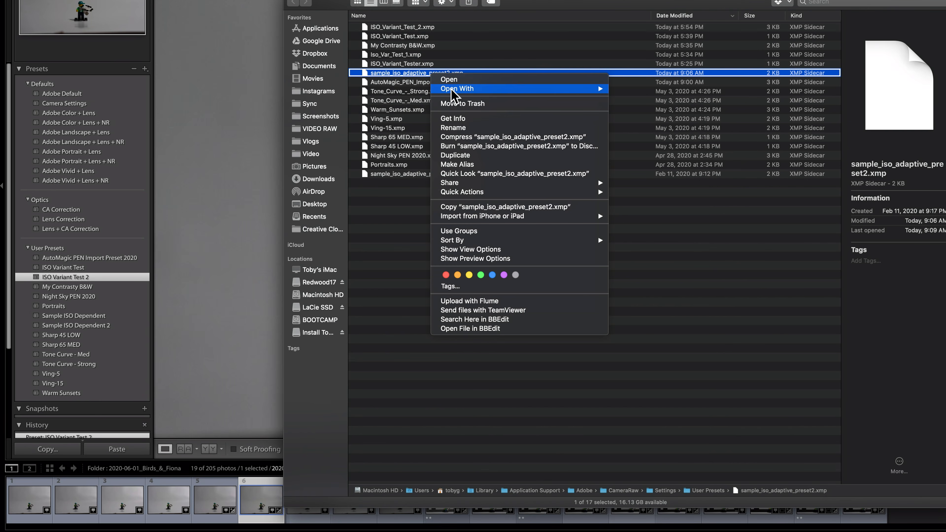
mouse_move(455, 90)
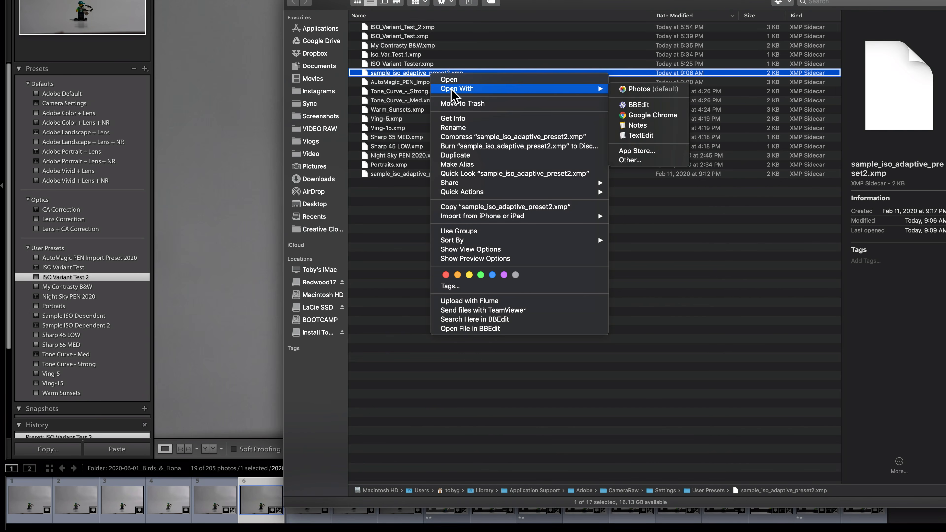
left_click(650, 105)
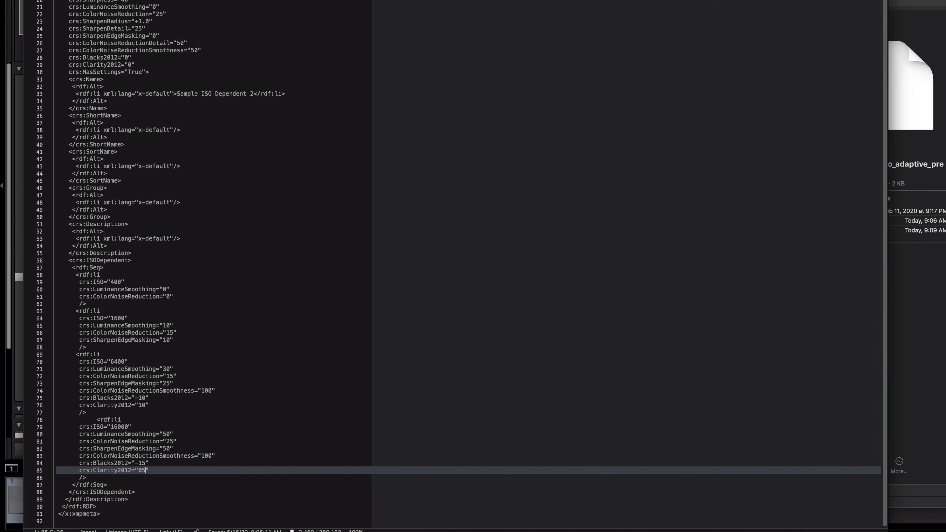
left_click_drag(197, 1, 340, 0)
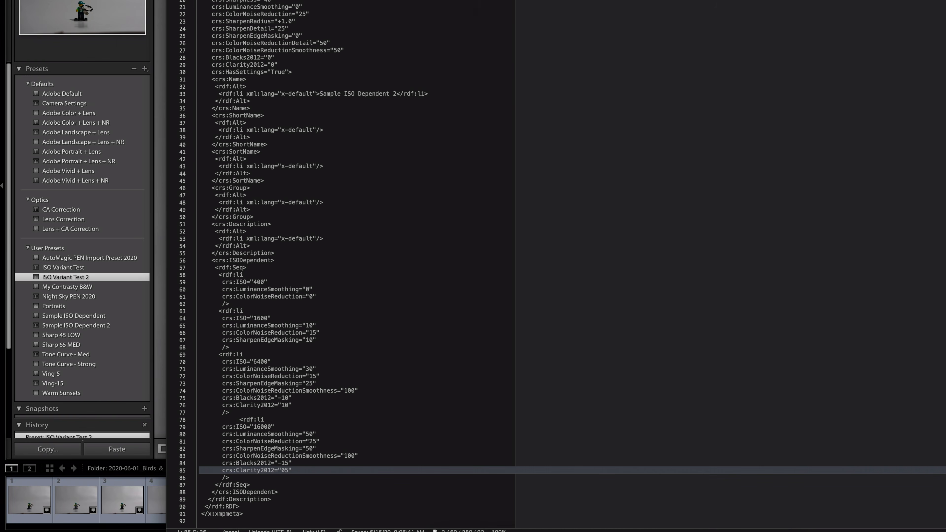
Step: Change the ISO value of the third ISODependent entry in the preset file to 800
left_click(367, 433)
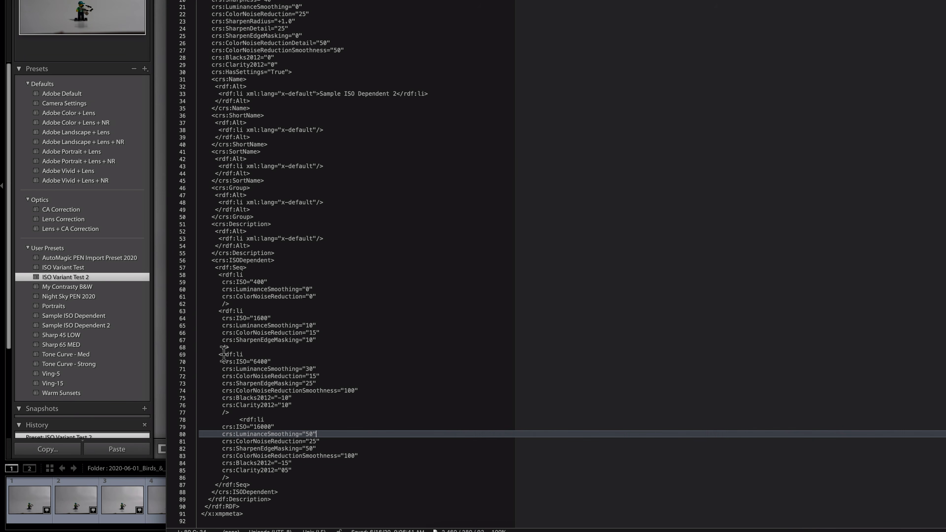
left_click_drag(219, 354, 343, 409)
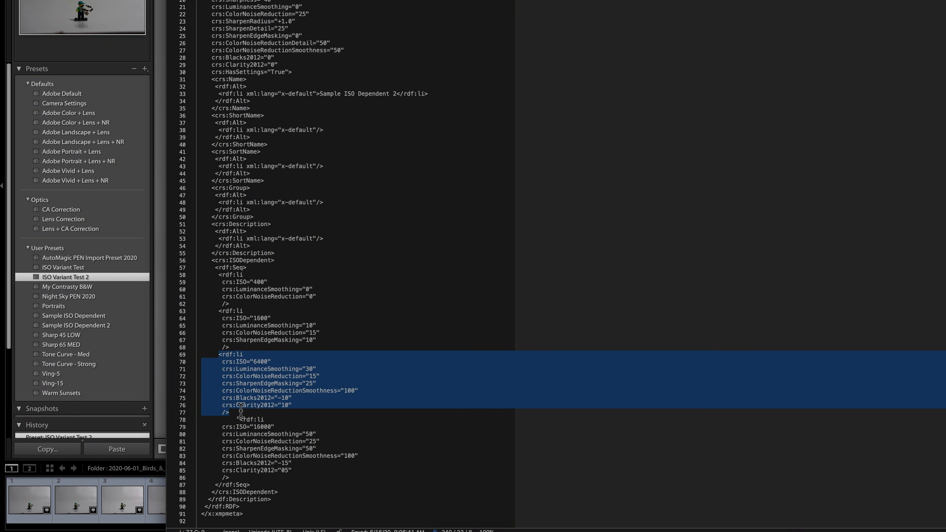
left_click(280, 398)
left_click(254, 362)
left_click_drag(255, 361, 265, 362)
type("800")
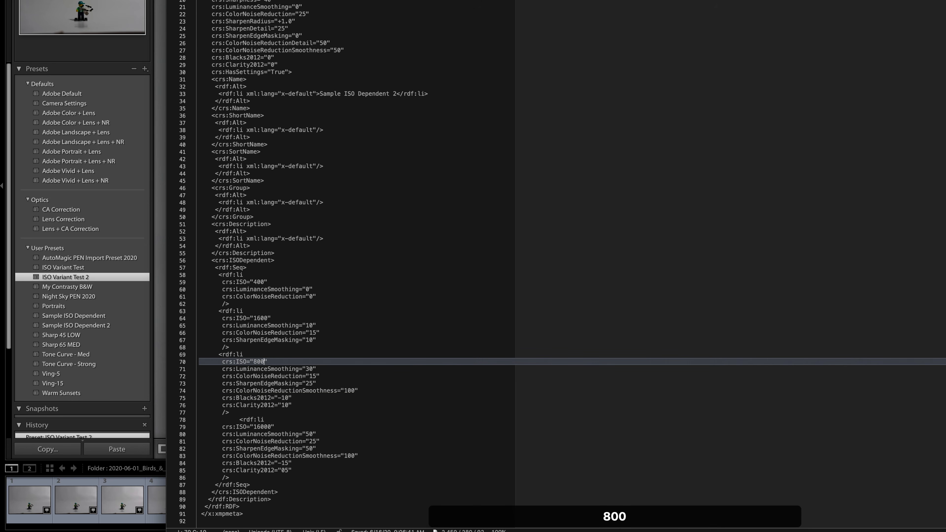
left_click(304, 369)
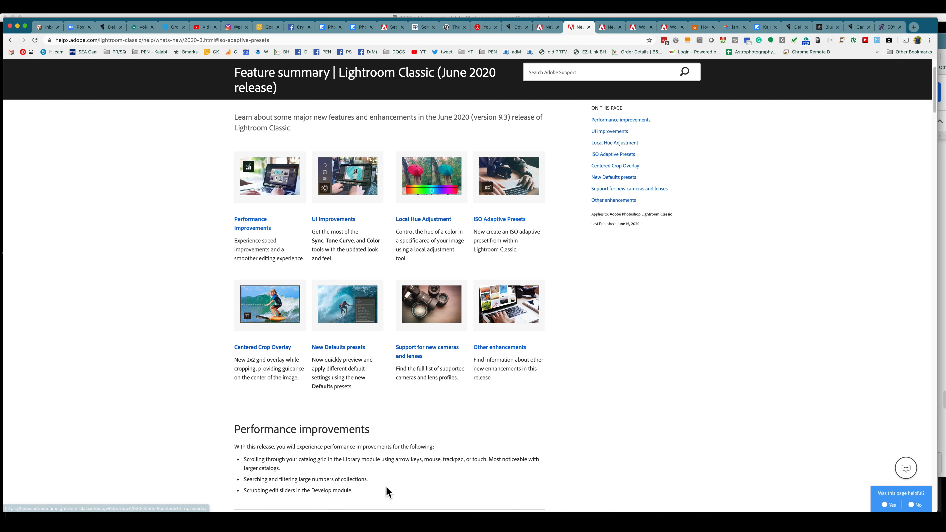
Step: Switch to Lightroom Classic, start cropping photo 6 and cycle the crop overlays to the centred 2x2 grid
left_click(433, 523)
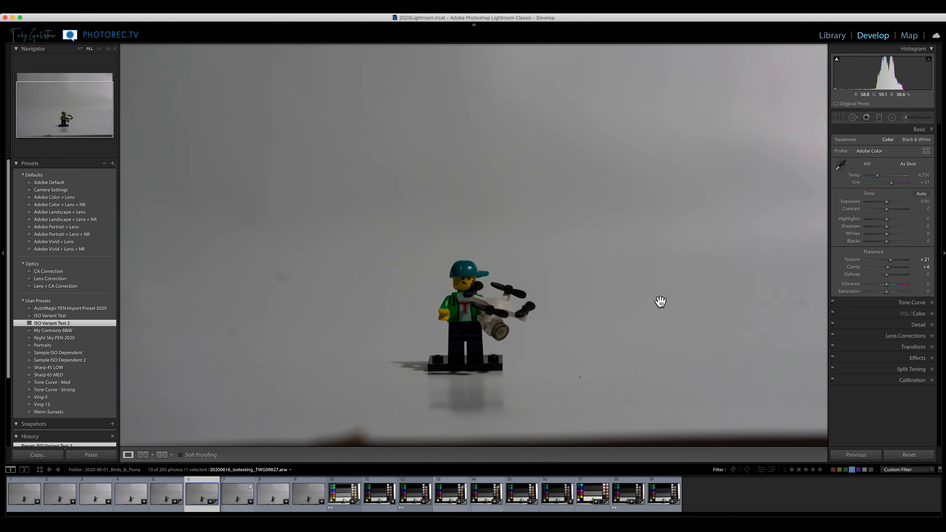
key("r")
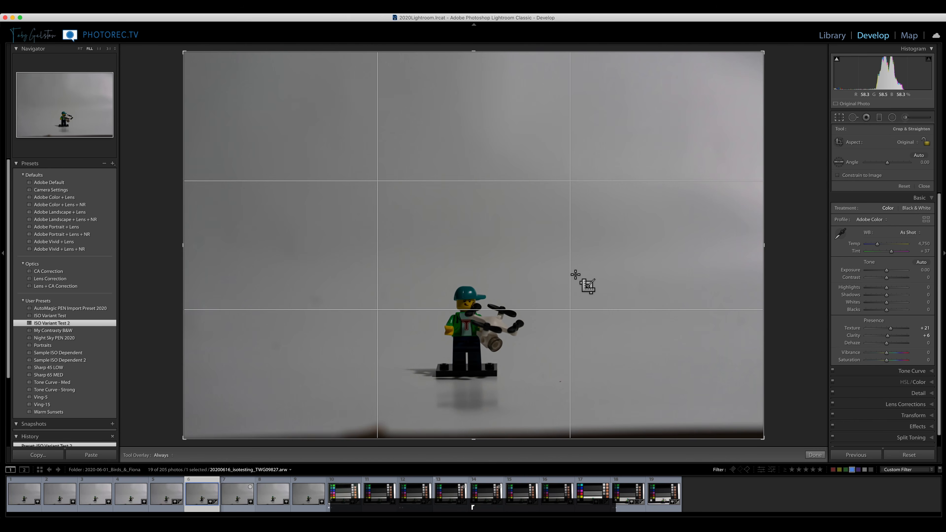
key("o")
key("o")
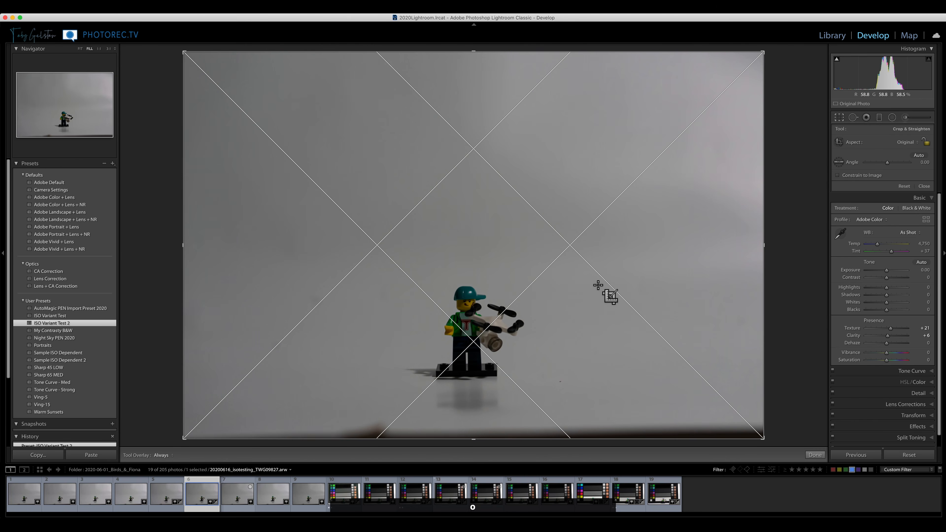
key("o")
key("o")
key("o")
key("o")
key("o")
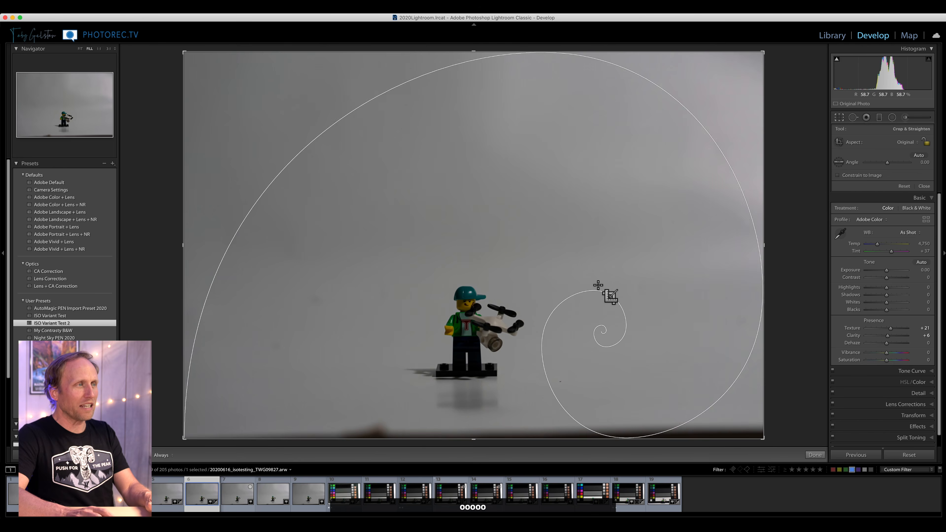
key("o")
key("o")
key("o")
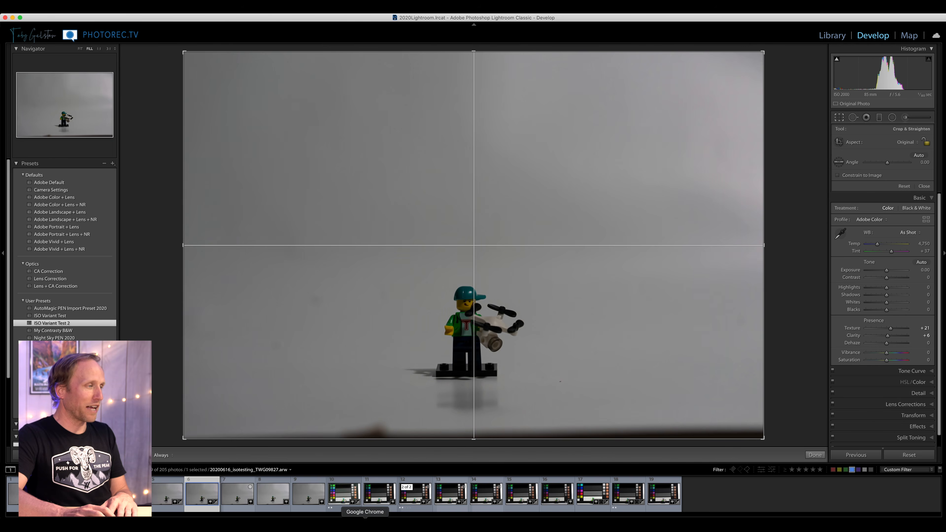
Step: Switch to Chrome to review the Lightroom Classic June 2020 feature summary, comparing it with the crop view in Lightroom Classic
left_click(365, 526)
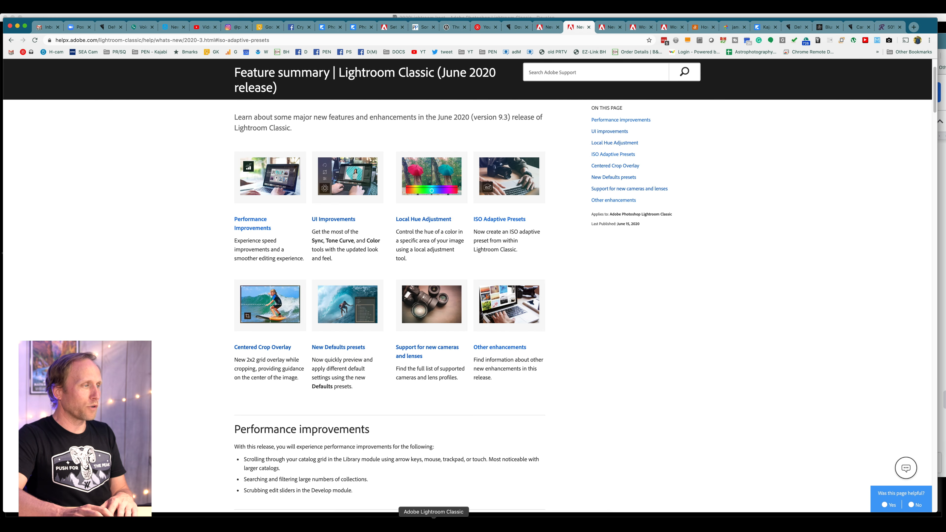
left_click(429, 523)
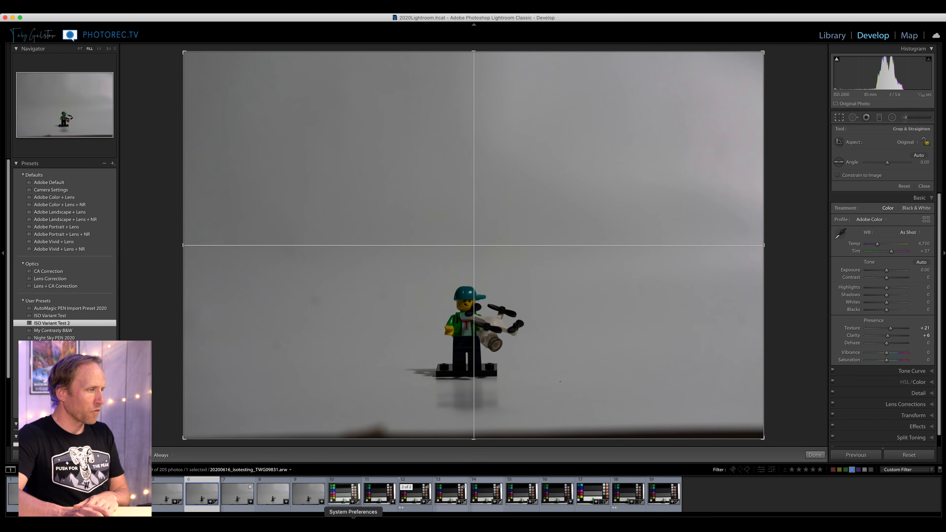
left_click(365, 523)
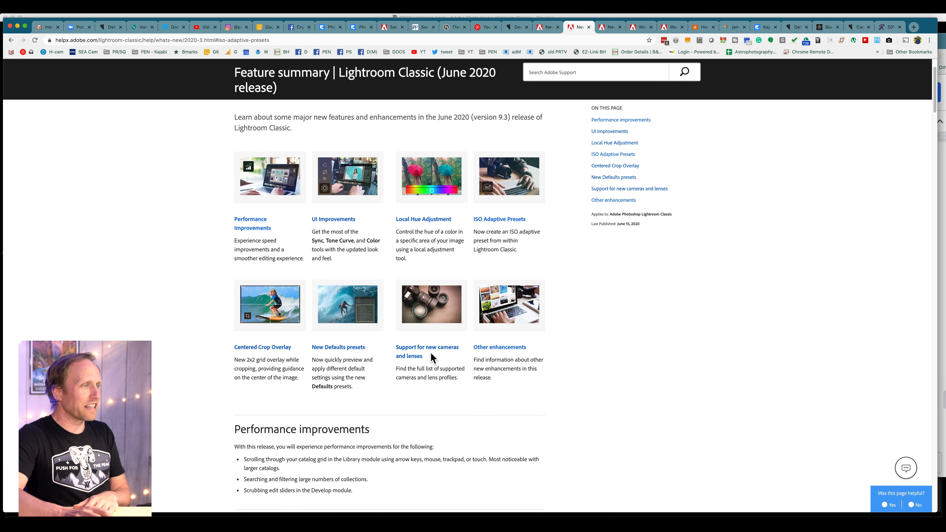